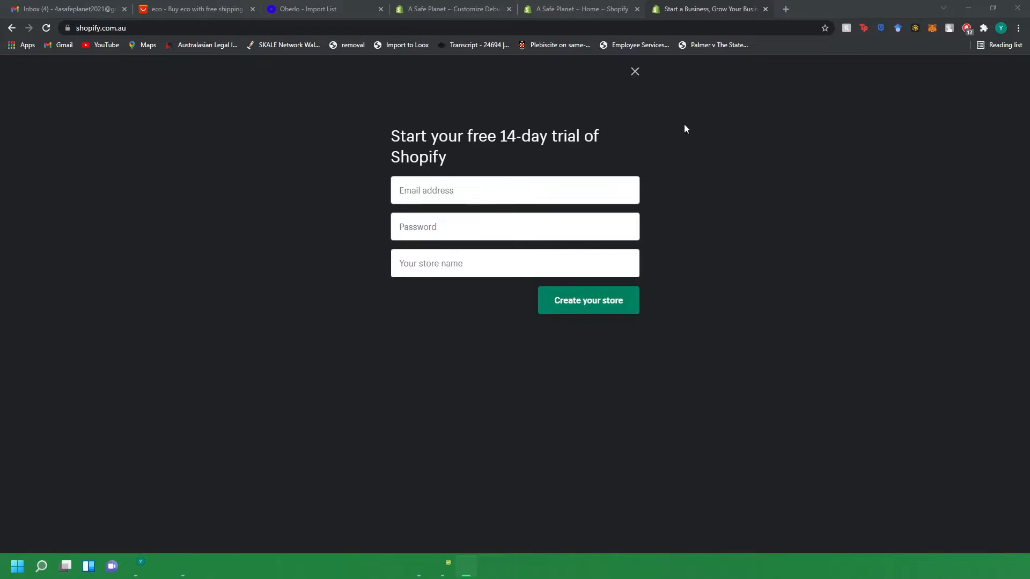
left_click(634, 71)
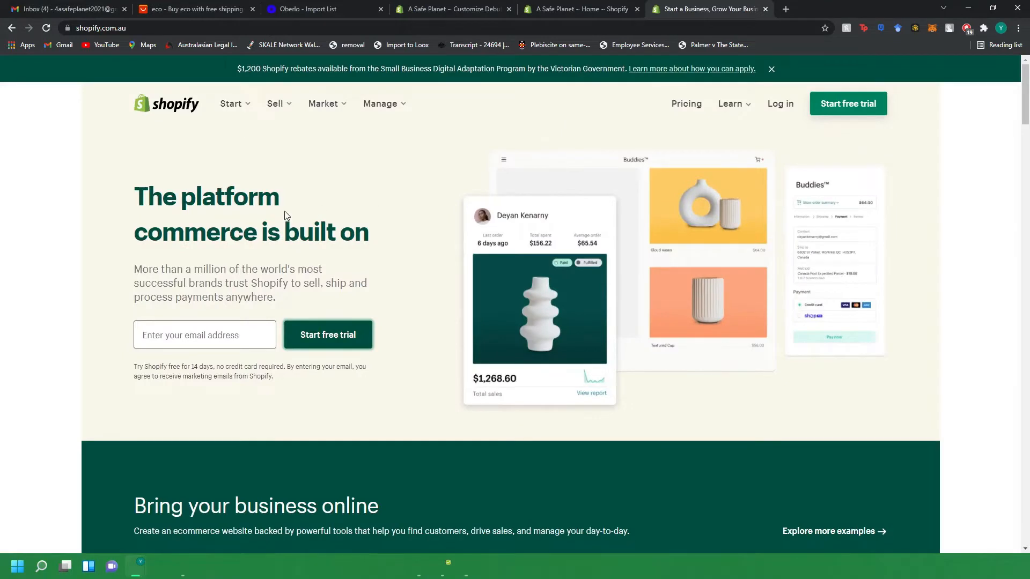
left_click(336, 334)
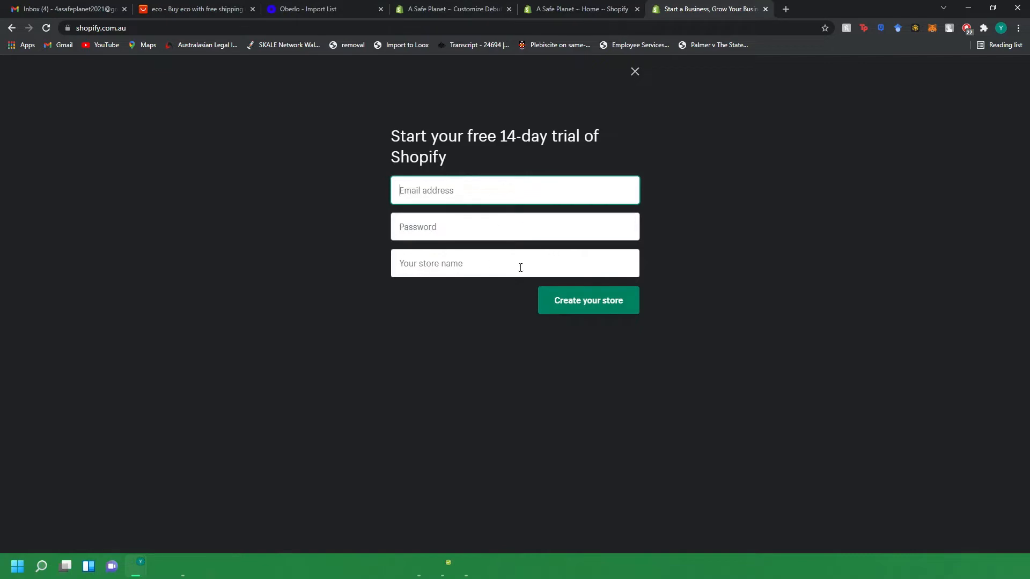
left_click(451, 9)
left_click(537, 9)
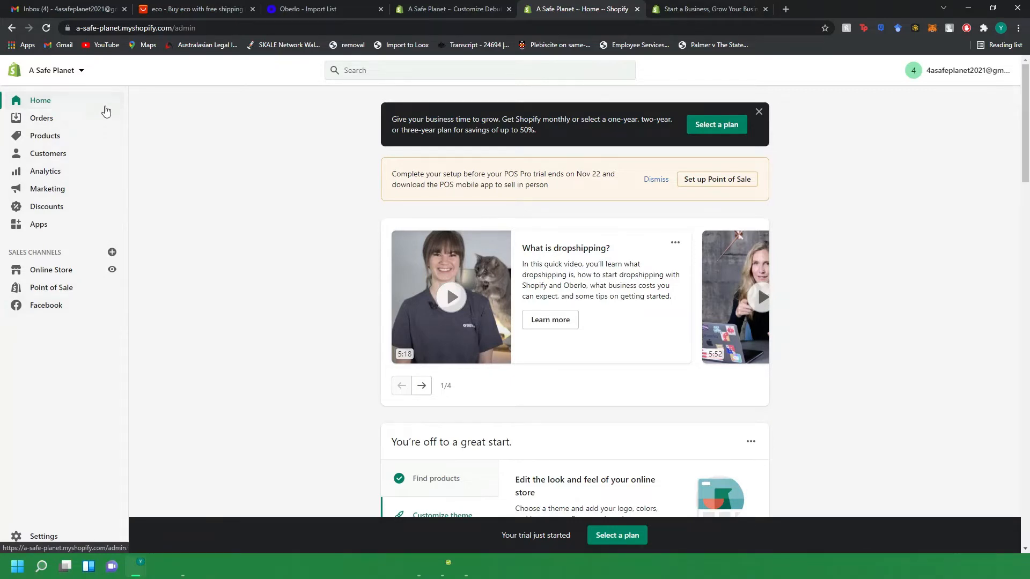
Browse the account menu and the store admin home page.
left_click(939, 76)
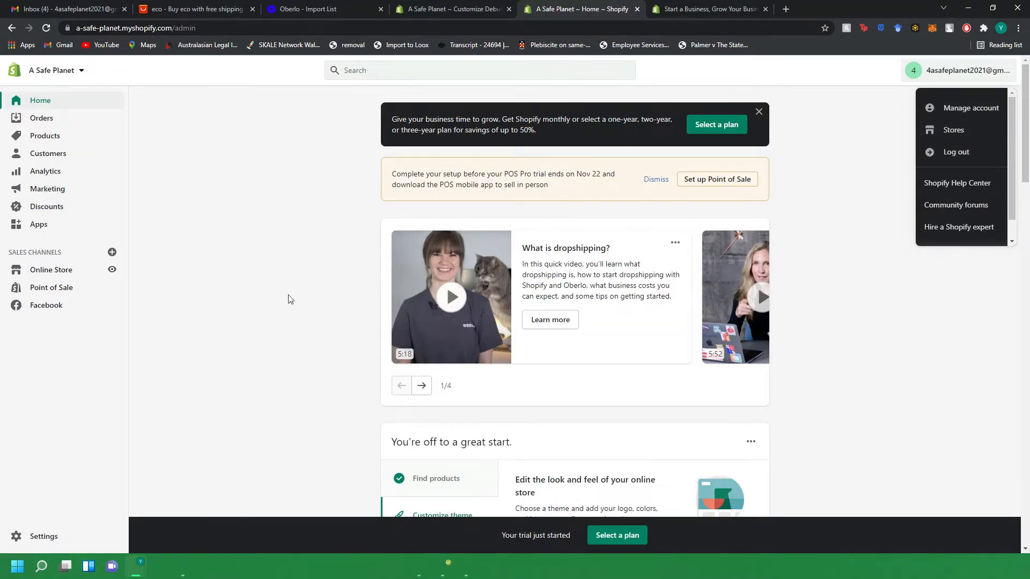
left_click(167, 310)
scroll(548, 272, "down", 1)
scroll(549, 271, "down", 10)
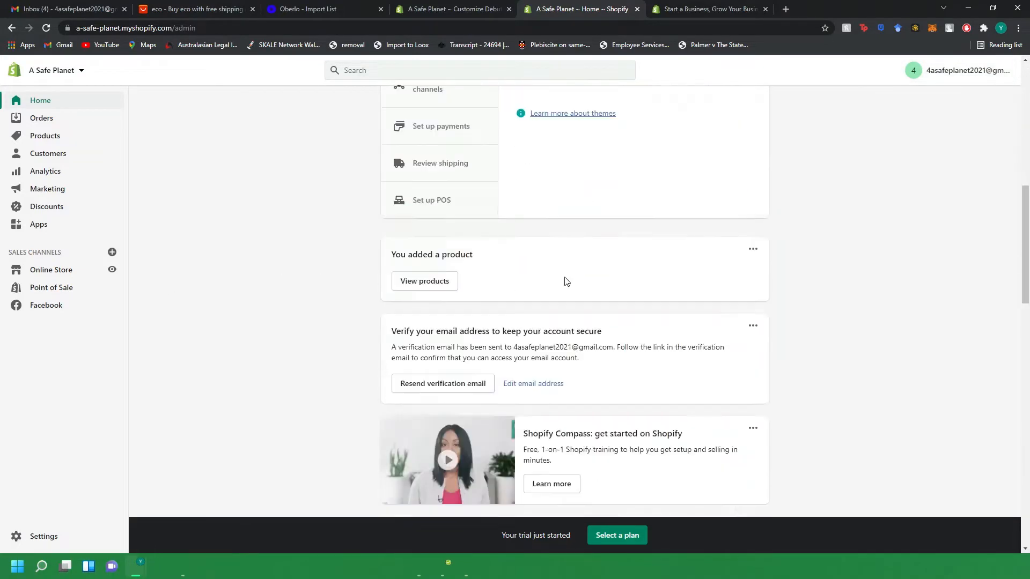
scroll(284, 232, "up", 11)
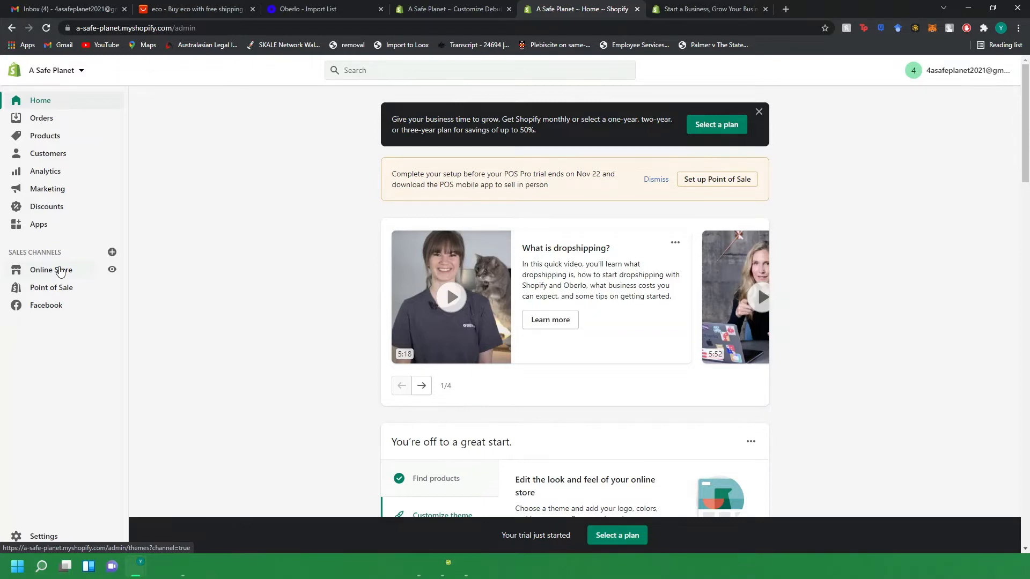
Open the Online Store themes page and review the current Debut theme and the theme library.
left_click(60, 270)
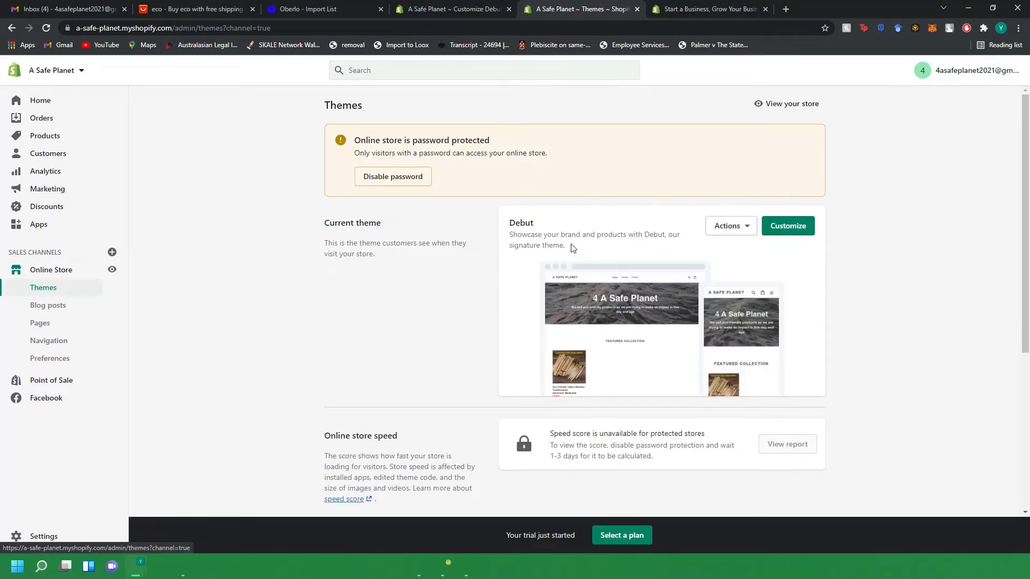
left_click_drag(321, 229, 414, 230)
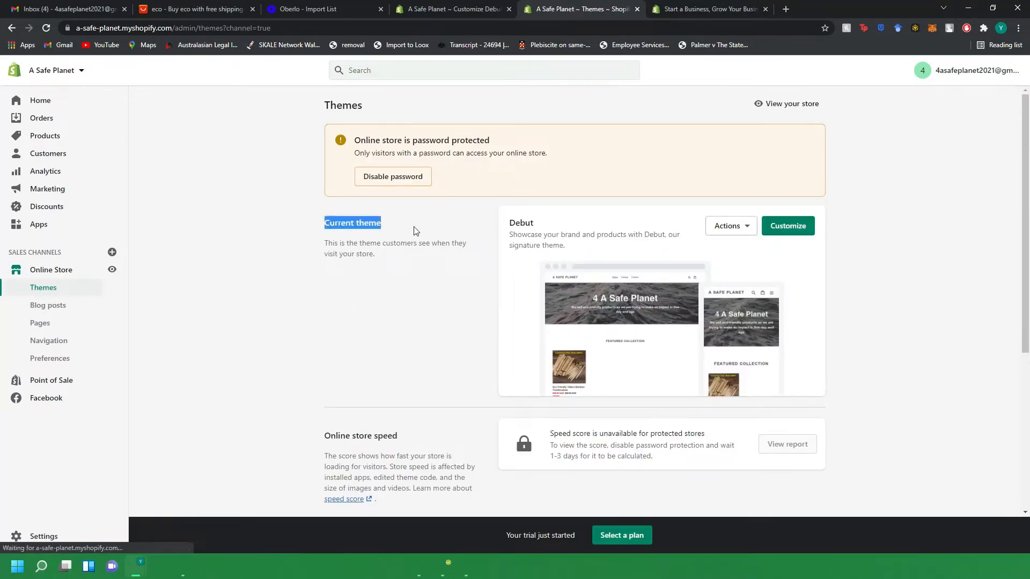
left_click_drag(510, 227, 555, 228)
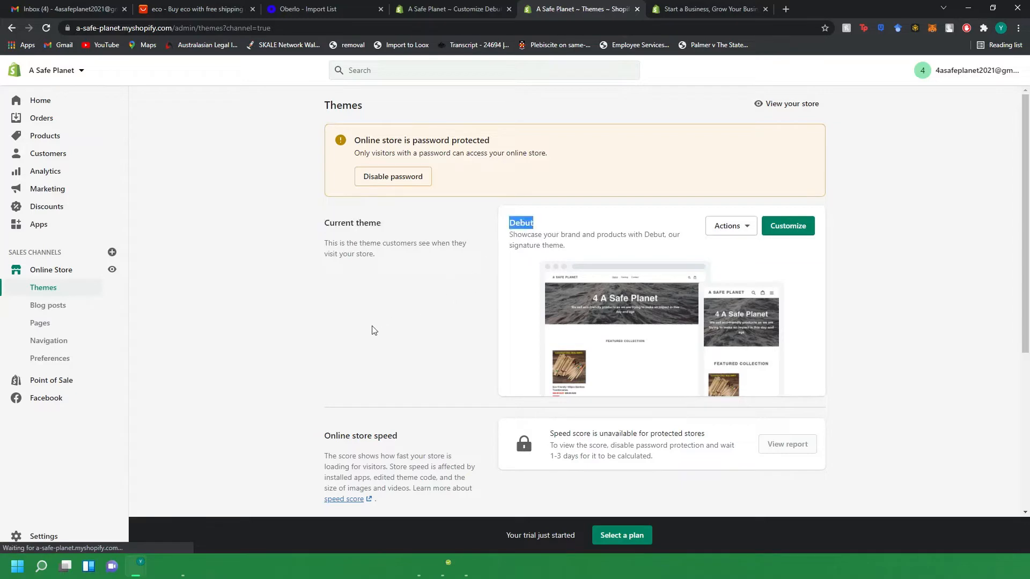
scroll(356, 288, "down", 5)
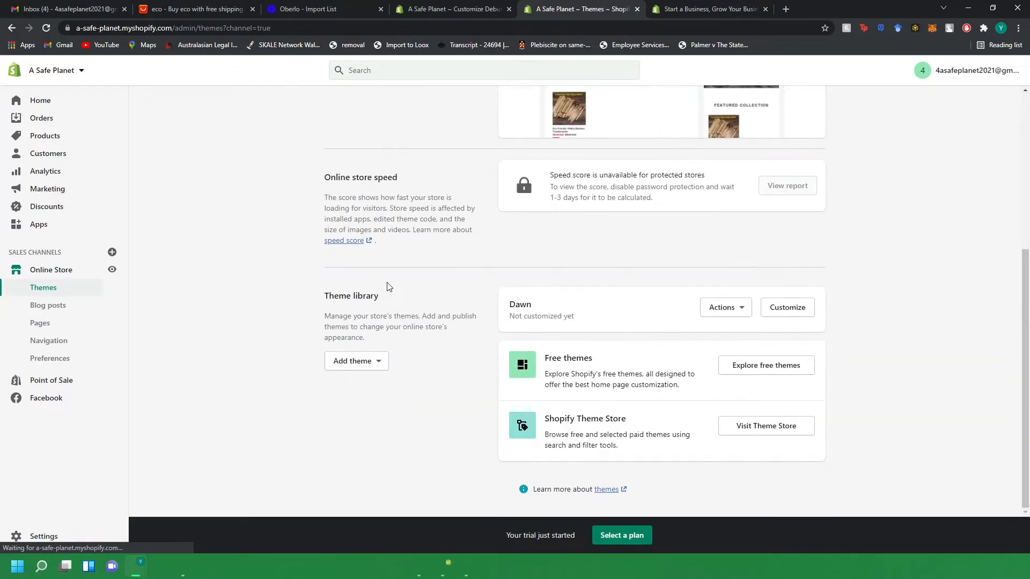
left_click_drag(505, 310, 558, 309)
scroll(457, 388, "up", 1)
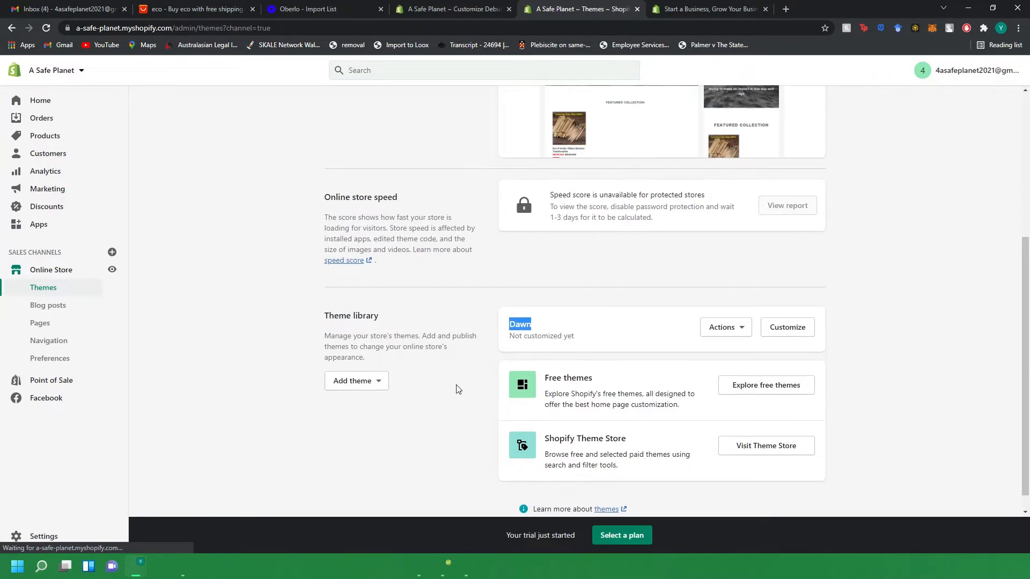
scroll(458, 389, "up", 5)
double_click(512, 224)
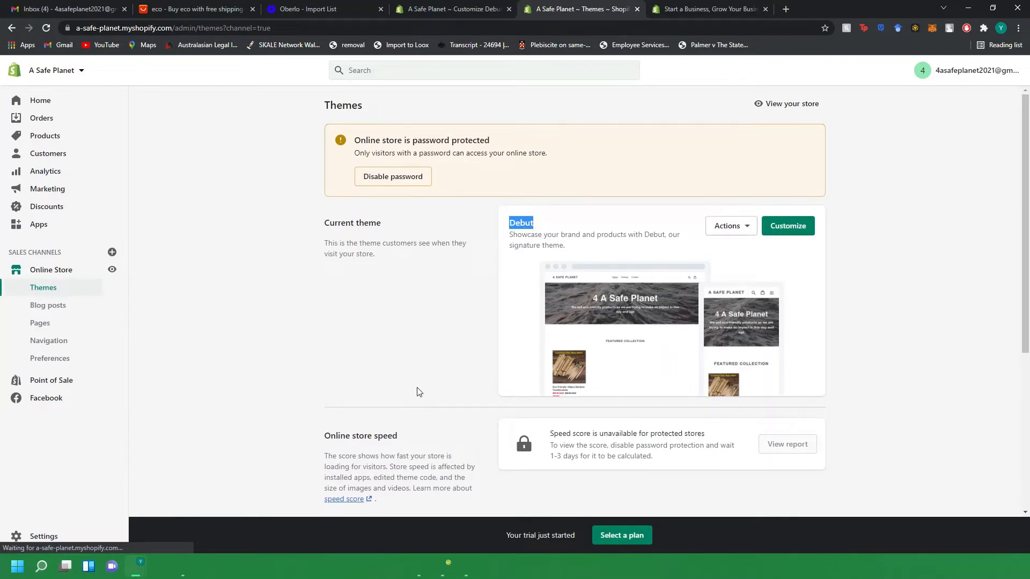
Open the Debut theme customizer, show the hidden Image with text section, and review the homepage preview.
left_click(781, 227)
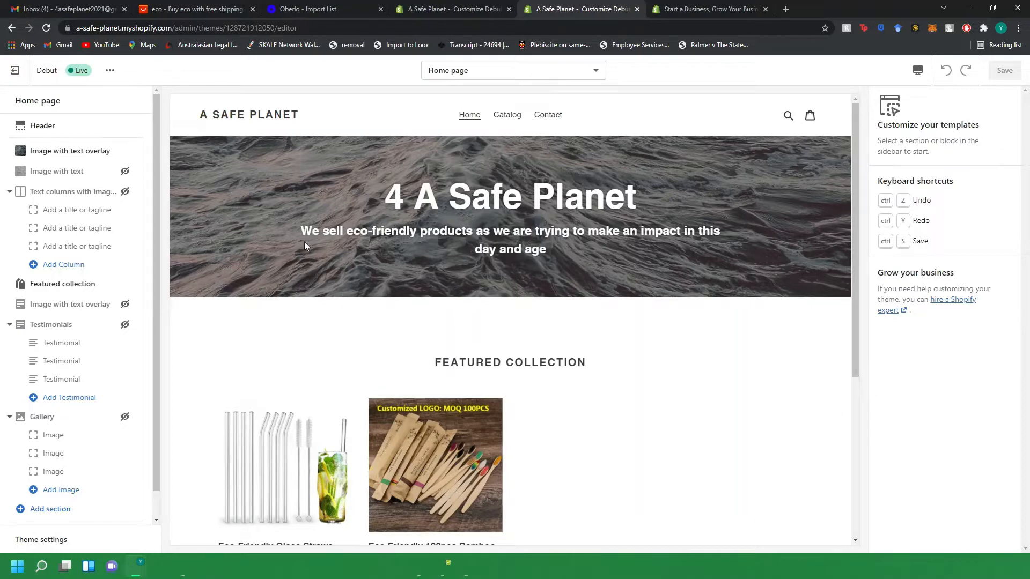
left_click(124, 171)
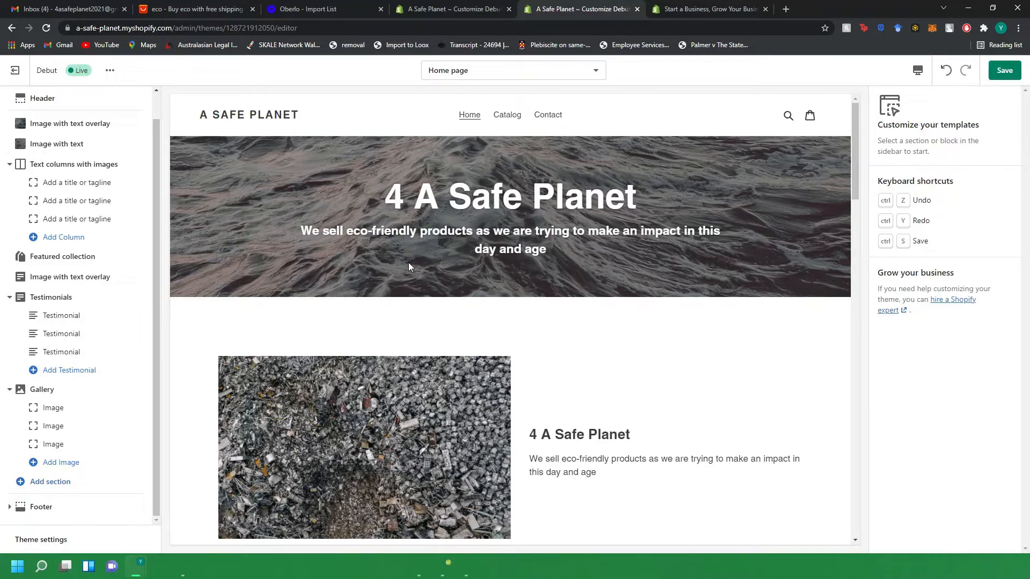
scroll(553, 314, "down", 6)
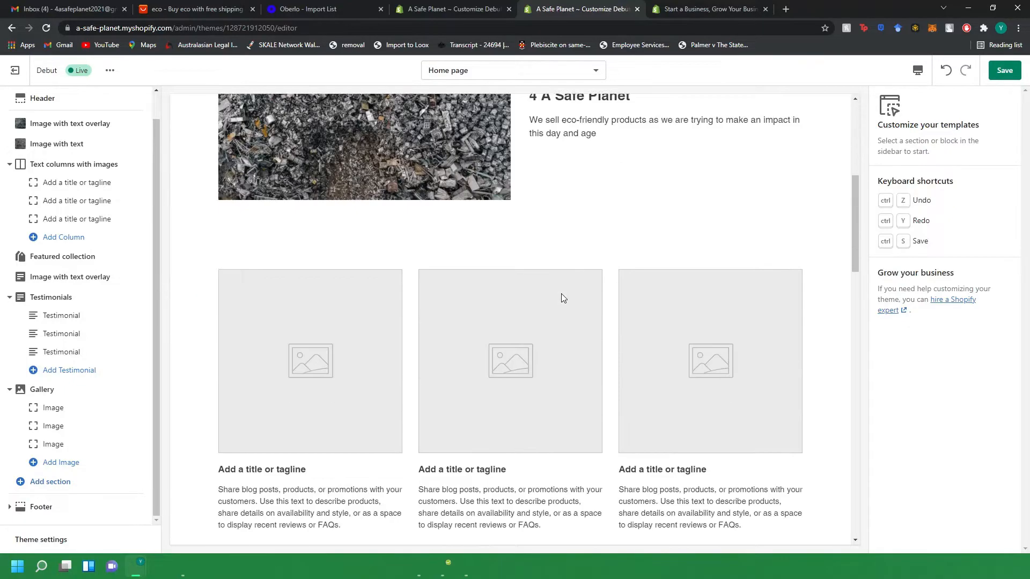
scroll(563, 298, "down", 20)
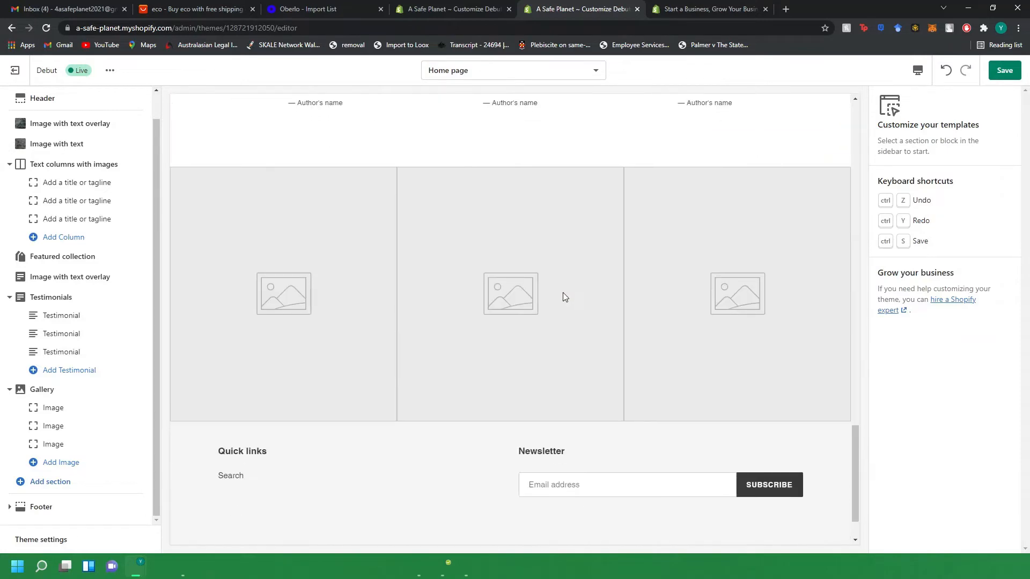
scroll(562, 294, "up", 20)
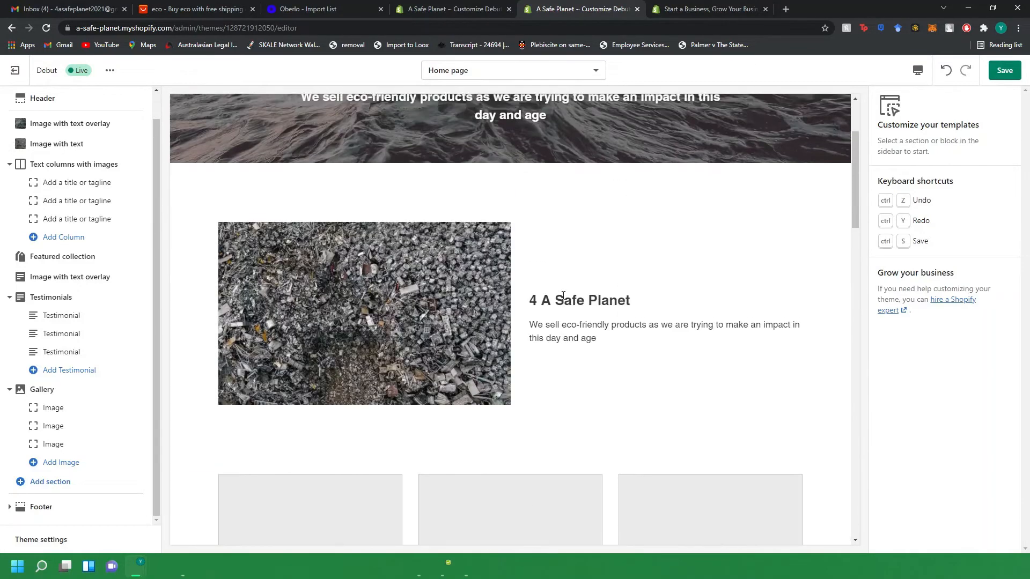
scroll(562, 295, "up", 3)
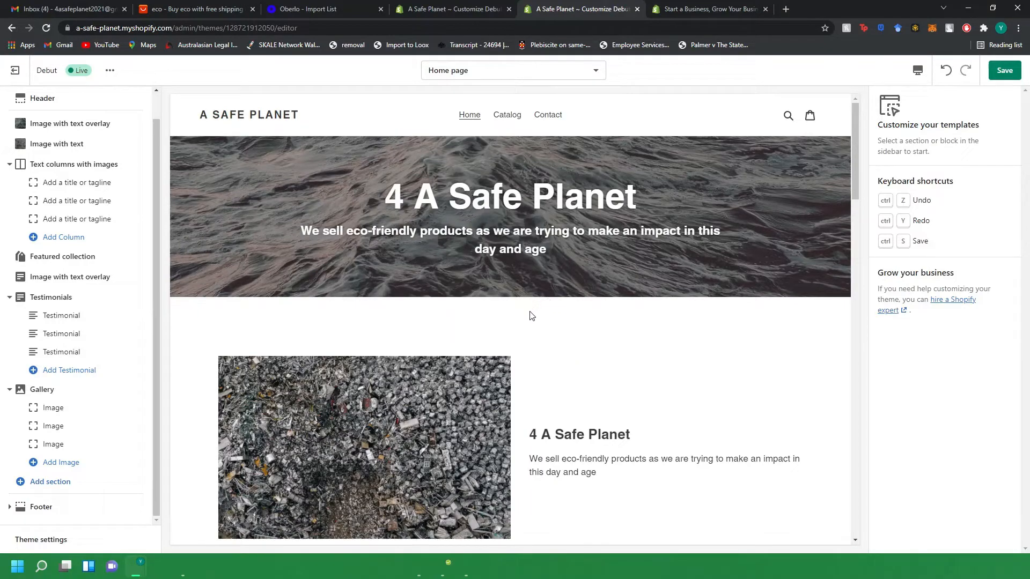
scroll(571, 339, "down", 2)
scroll(570, 346, "down", 18)
scroll(565, 345, "up", 16)
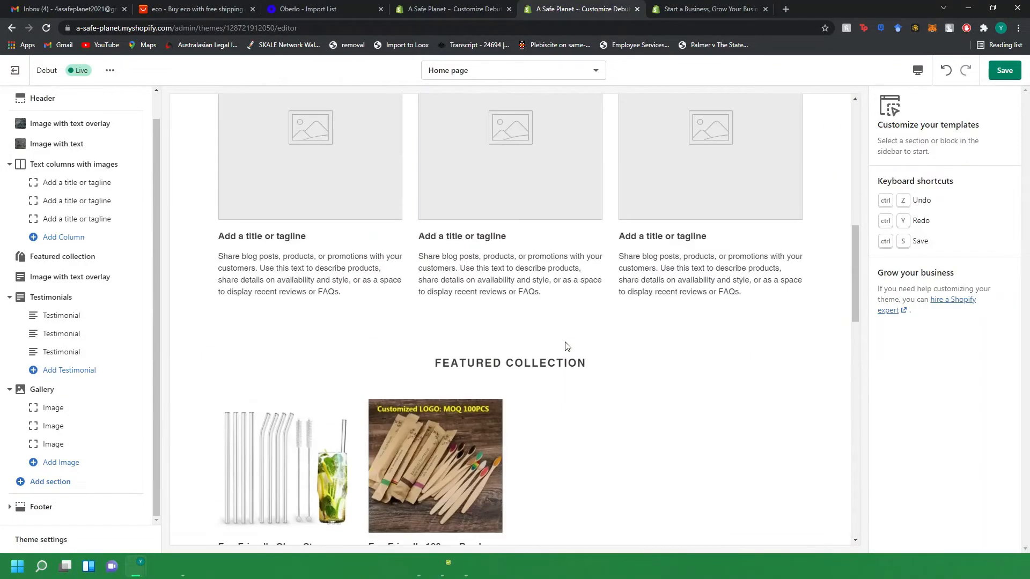
scroll(400, 459, "down", 4)
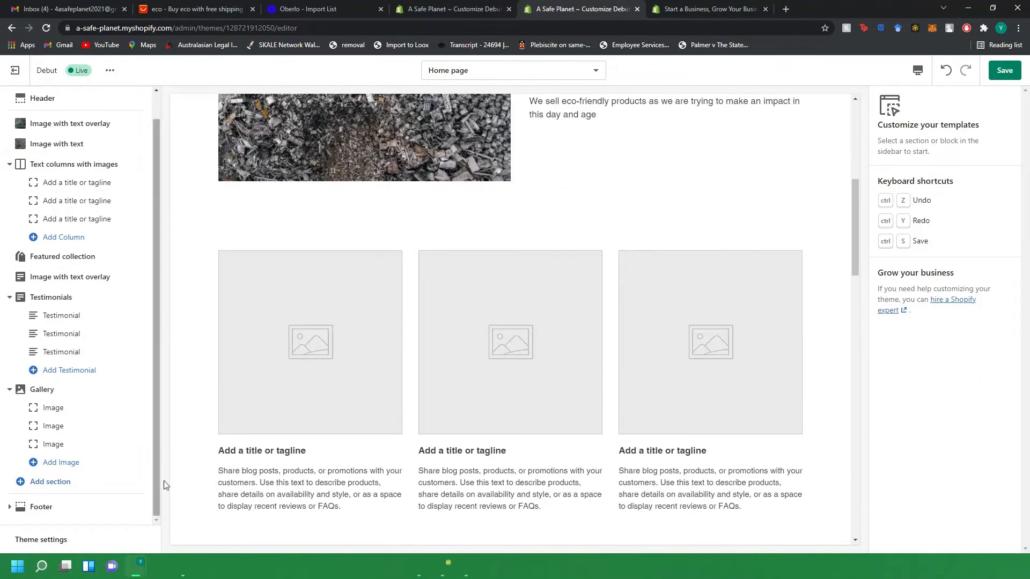
scroll(517, 424, "up", 7)
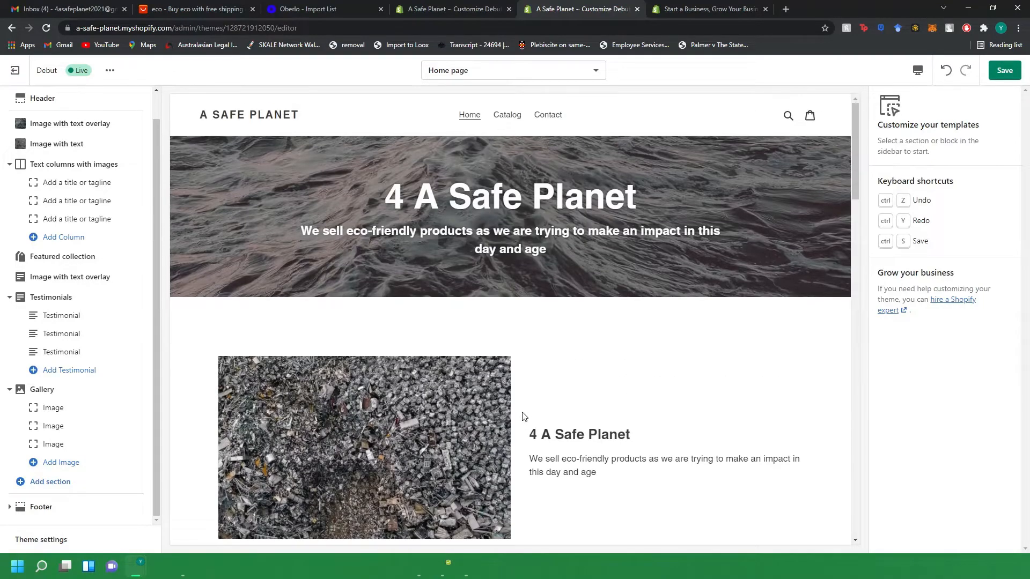
scroll(512, 410, "down", 20)
scroll(516, 406, "up", 7)
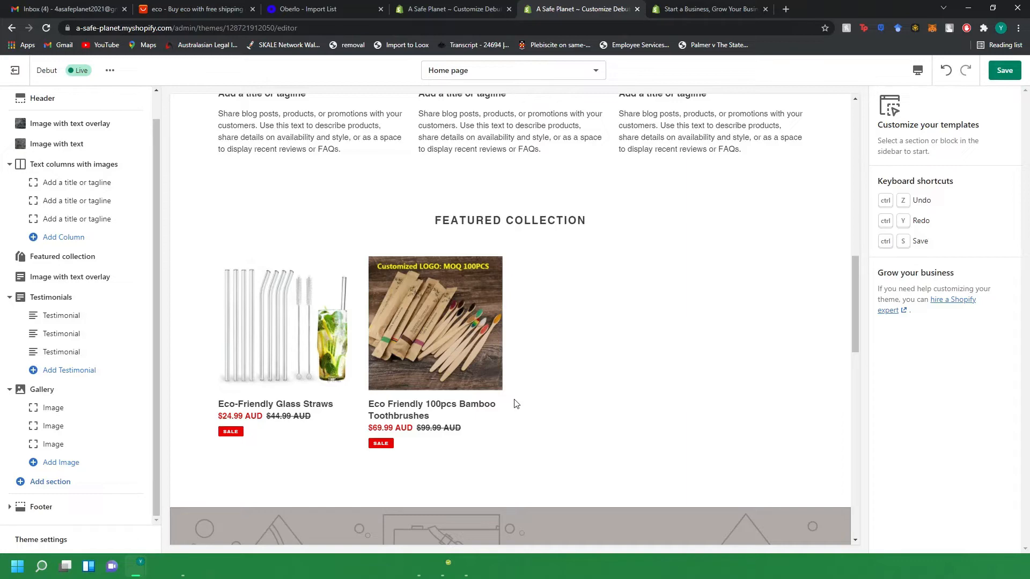
scroll(537, 385, "up", 10)
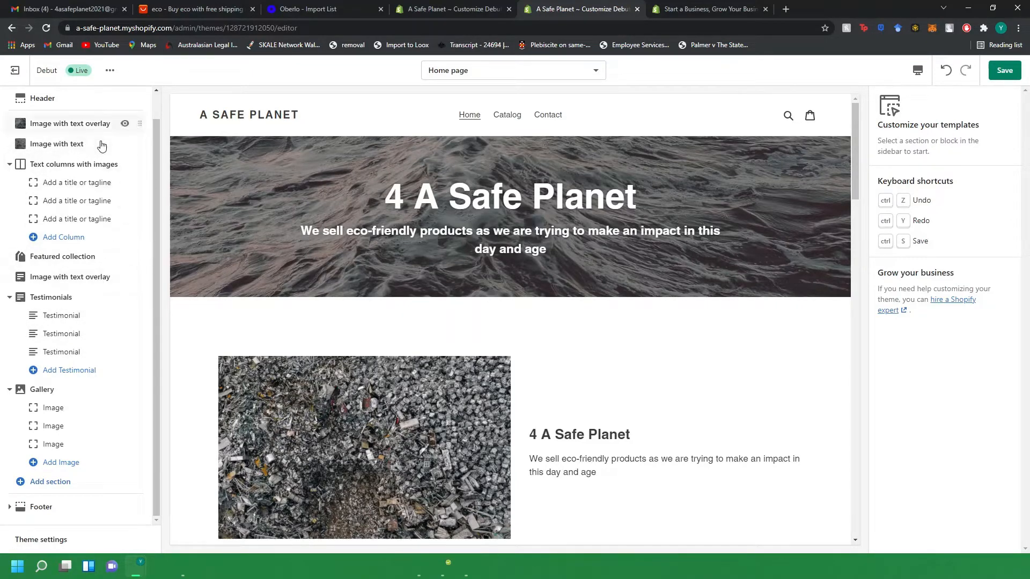
Hide the Image with text, Text columns with images, second Image with text overlay, Testimonials and Gallery sections.
left_click(125, 145)
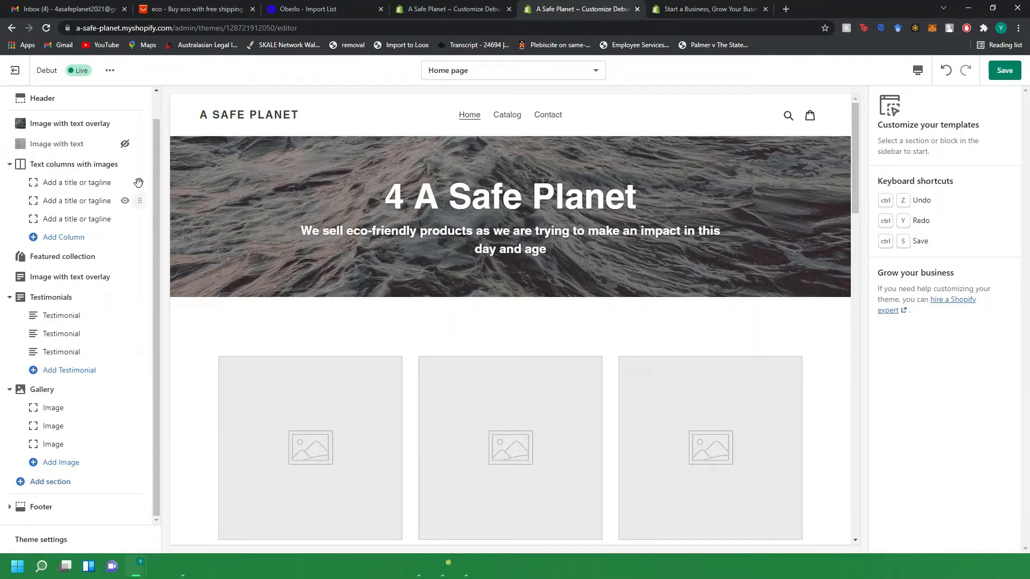
left_click(125, 164)
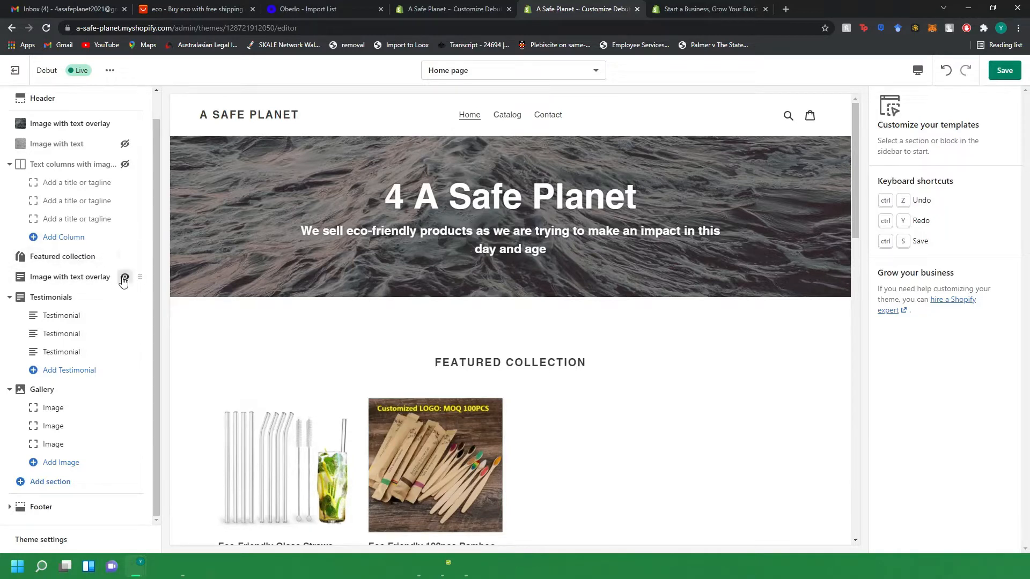
left_click(124, 277)
left_click(125, 298)
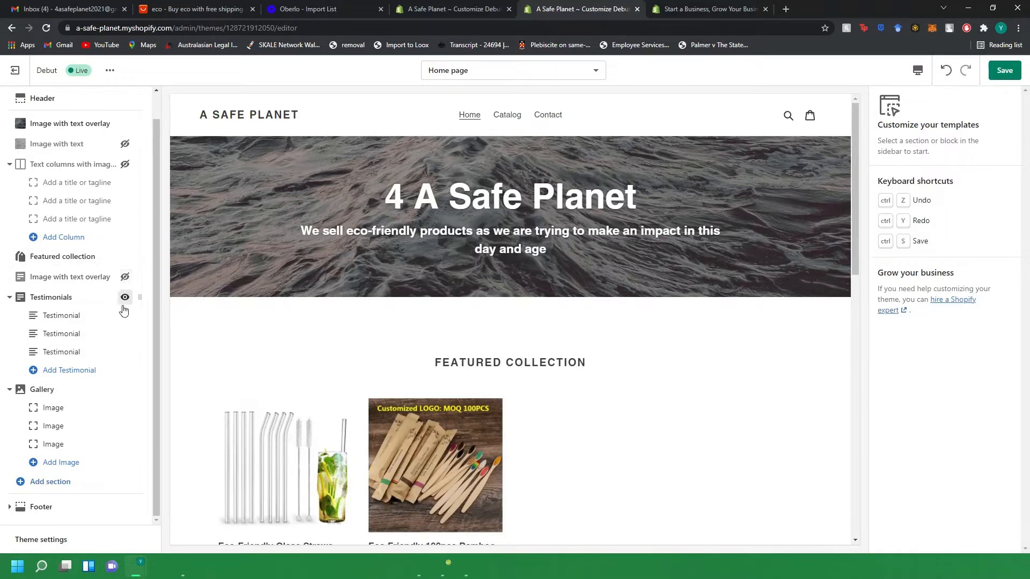
left_click(125, 390)
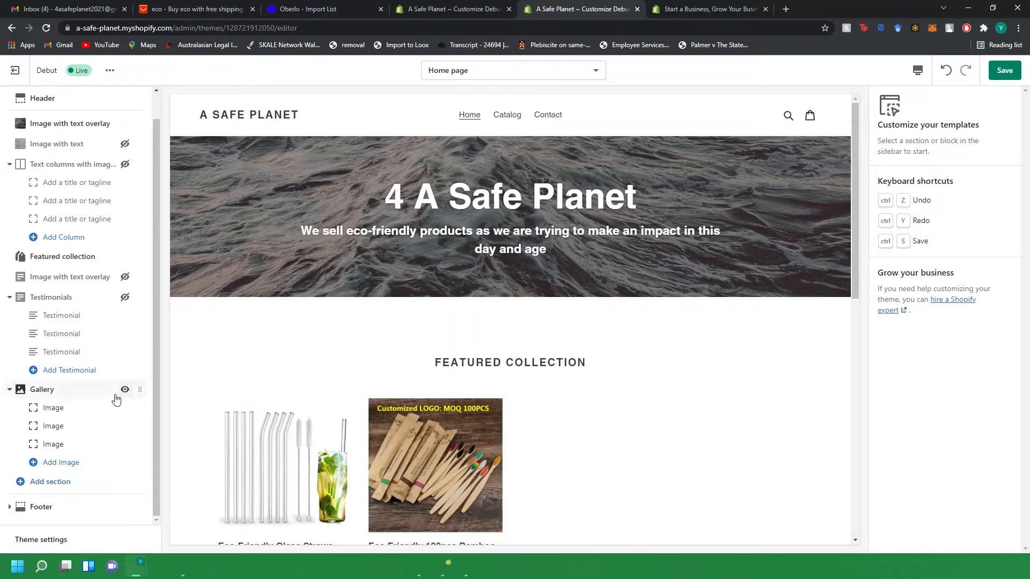
Set the top Image with text overlay section's height to Large.
scroll(515, 368, "down", 5)
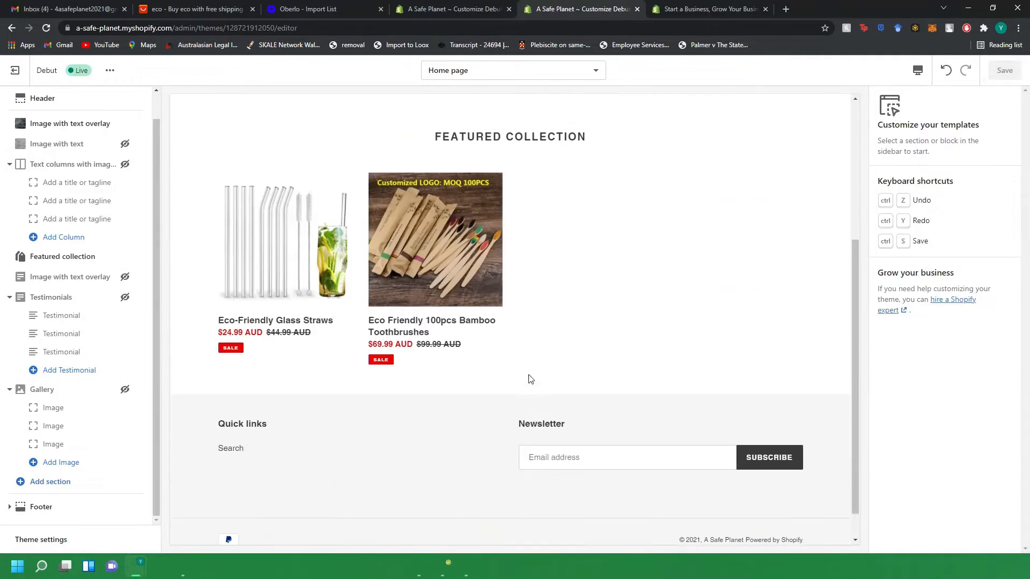
scroll(524, 368, "up", 5)
scroll(545, 364, "down", 2)
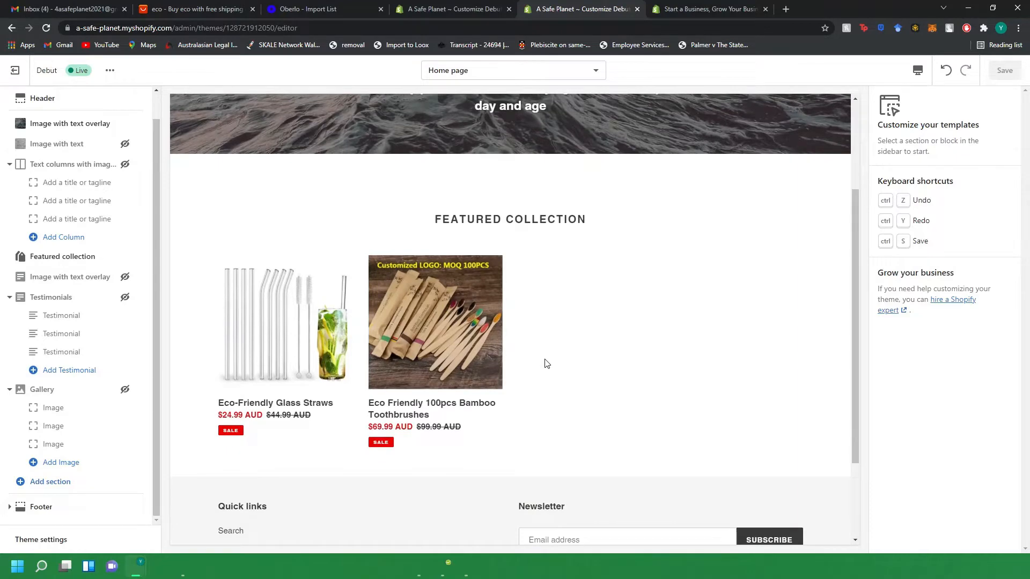
scroll(558, 378, "down", 3)
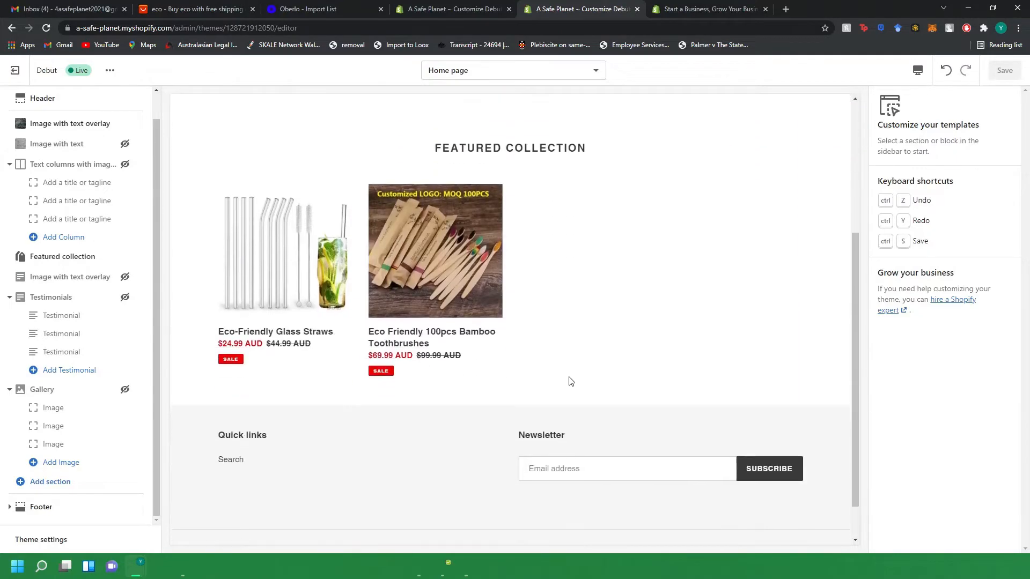
scroll(490, 361, "down", 1)
scroll(478, 352, "up", 5)
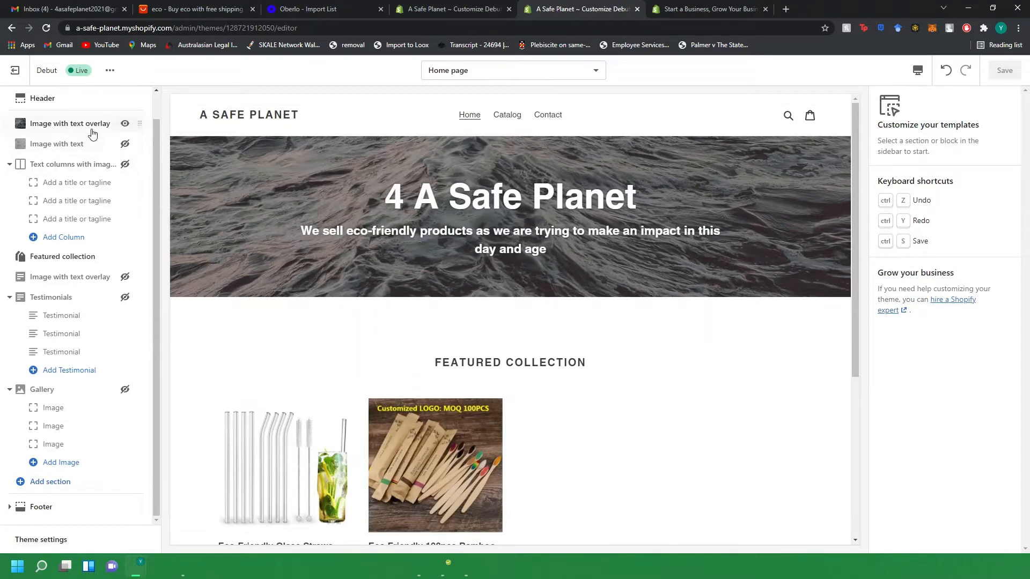
left_click(75, 124)
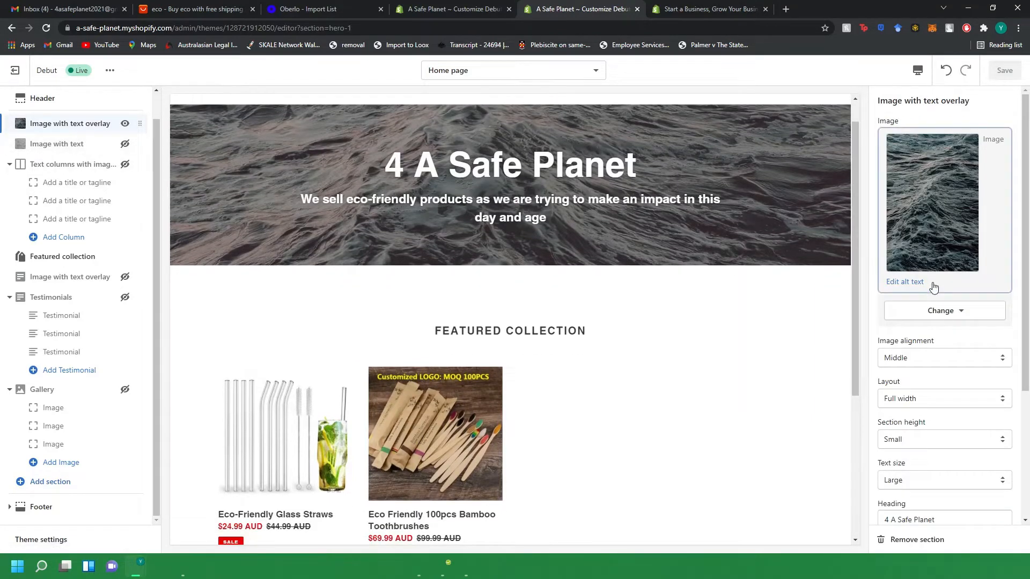
scroll(927, 342, "down", 1)
left_click(912, 366)
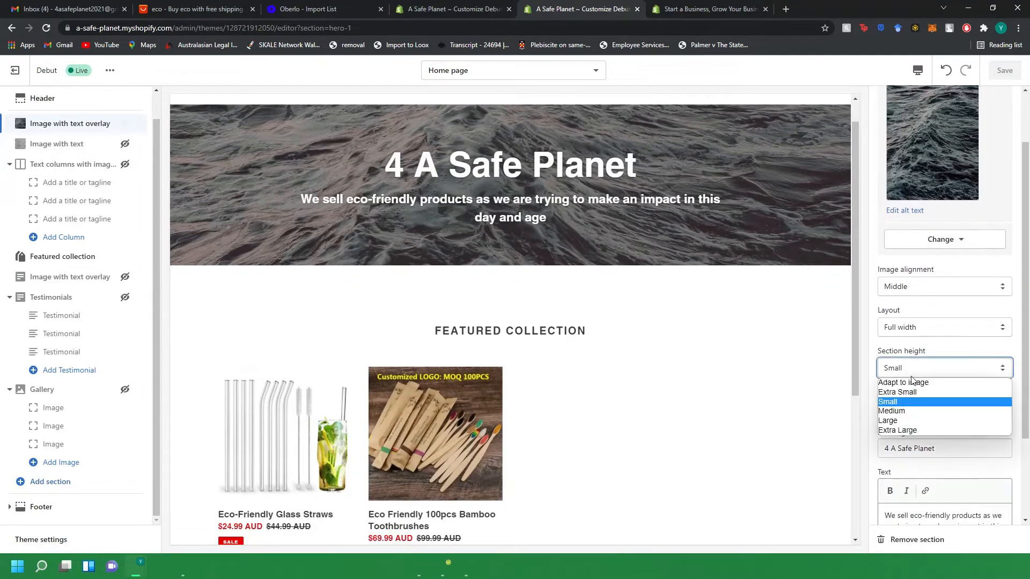
left_click(910, 421)
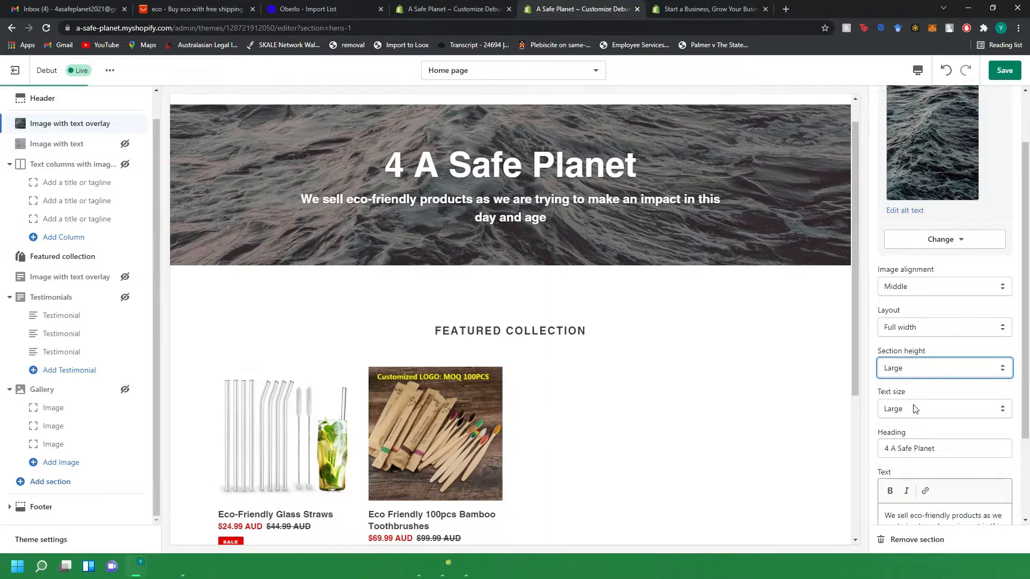
scroll(463, 294, "up", 1)
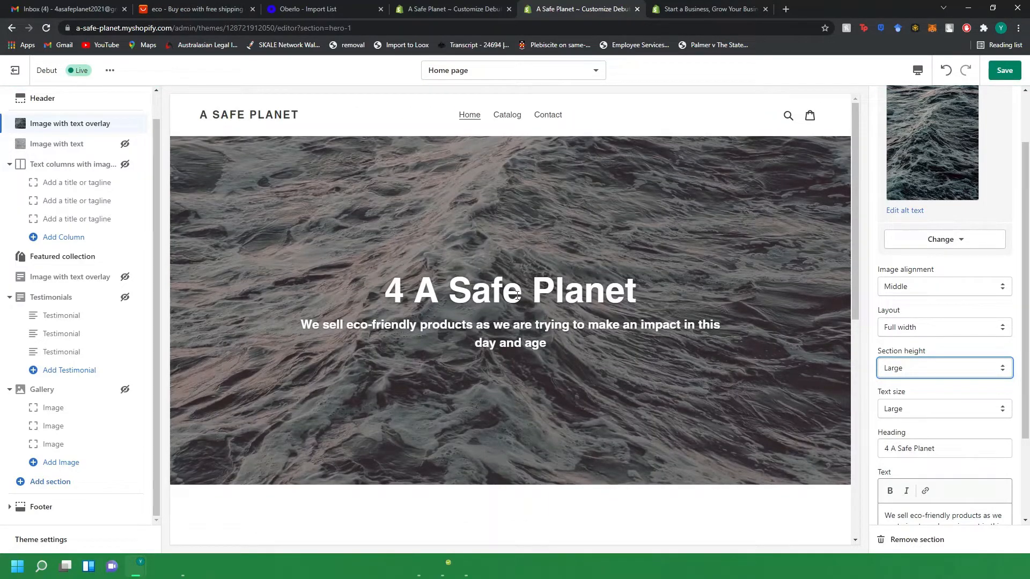
Set the top Image with text overlay section's height to Small.
left_click_drag(362, 126, 342, 391)
scroll(378, 416, "down", 7)
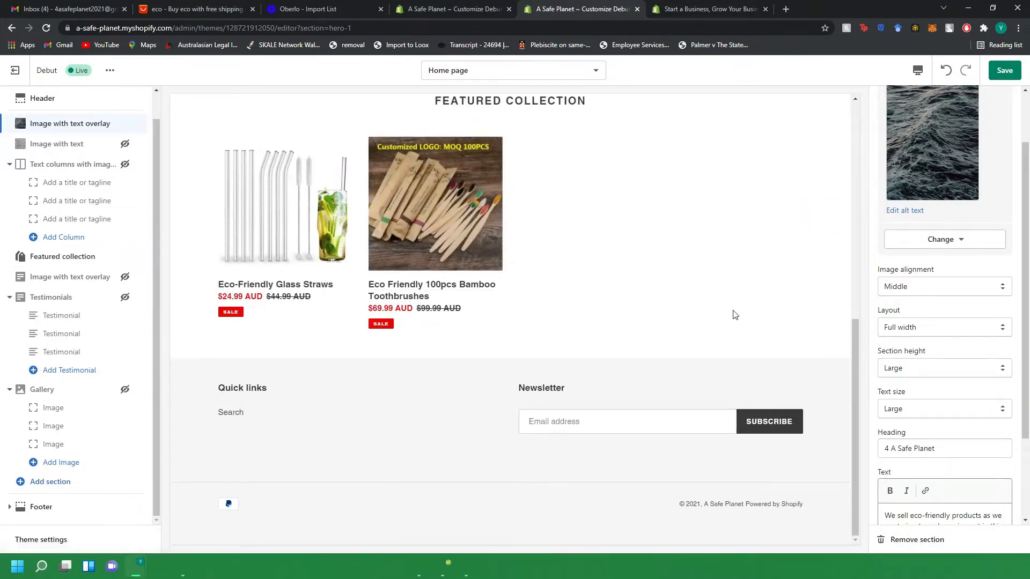
scroll(828, 315, "up", 5)
scroll(905, 328, "up", 1)
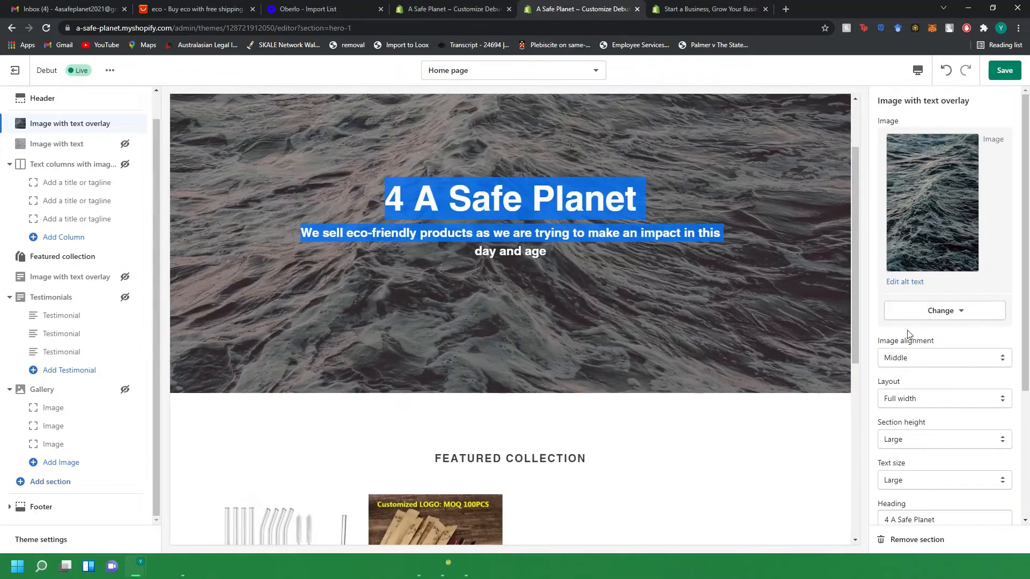
left_click(911, 358)
left_click(924, 440)
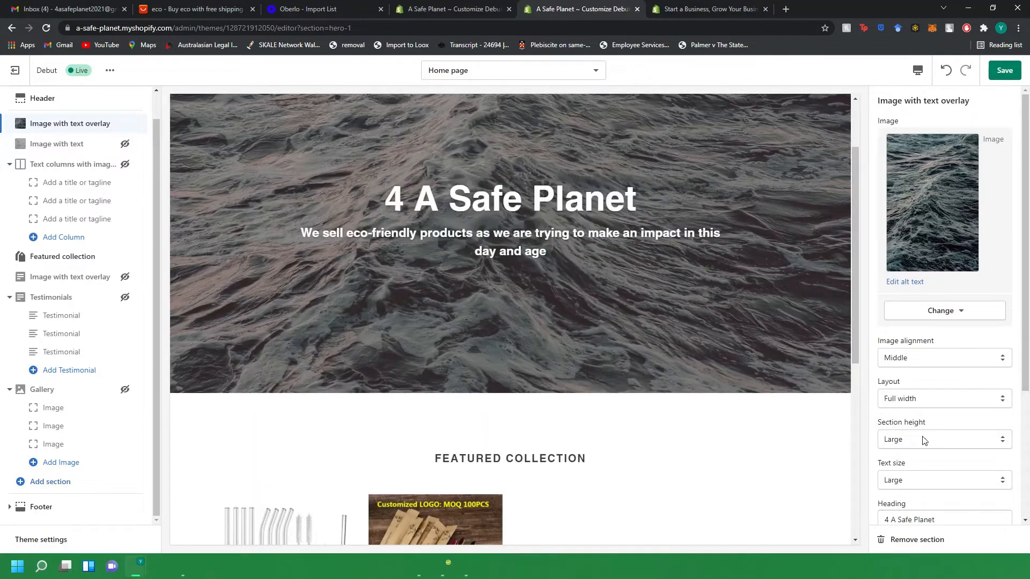
left_click(923, 440)
left_click(912, 471)
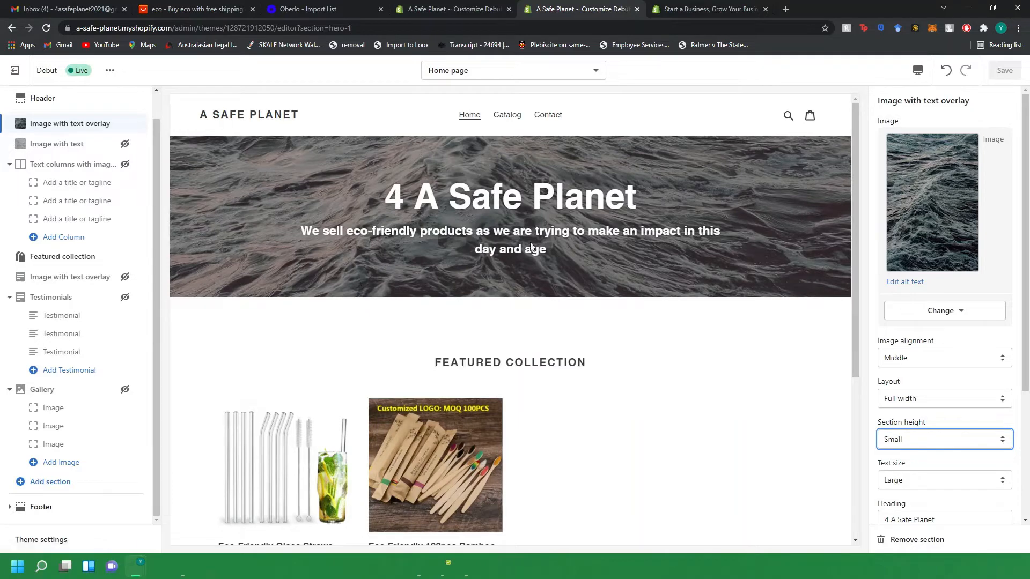
Replace the overlay section's image with a free stock image found by searching "ocean".
left_click(944, 310)
left_click(951, 223)
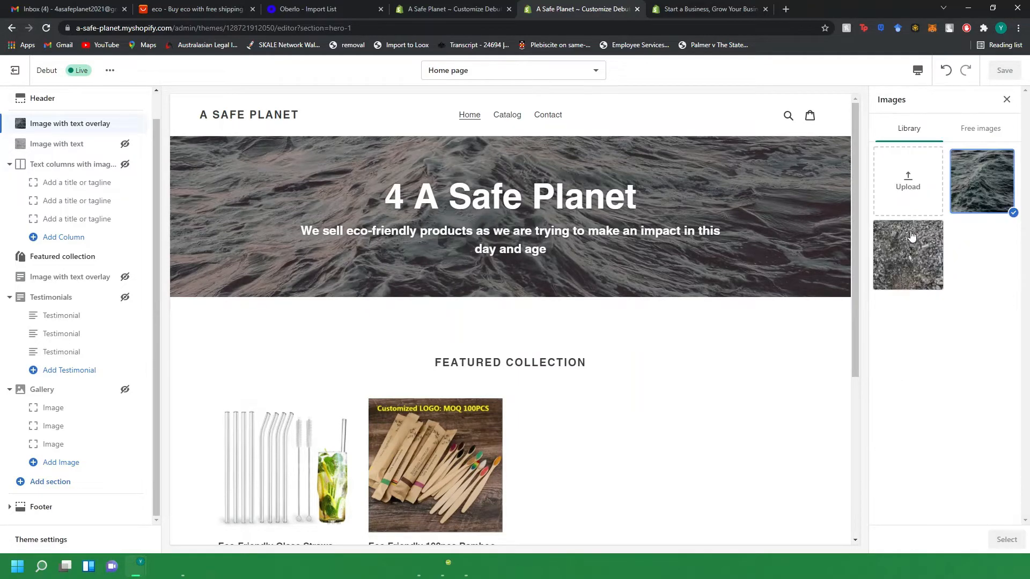
left_click(986, 141)
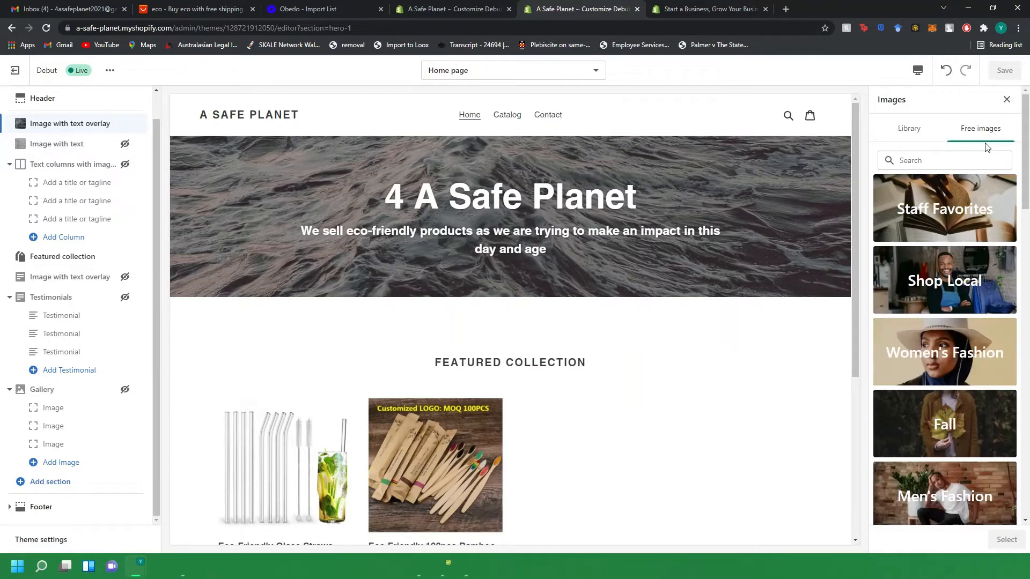
left_click(939, 160)
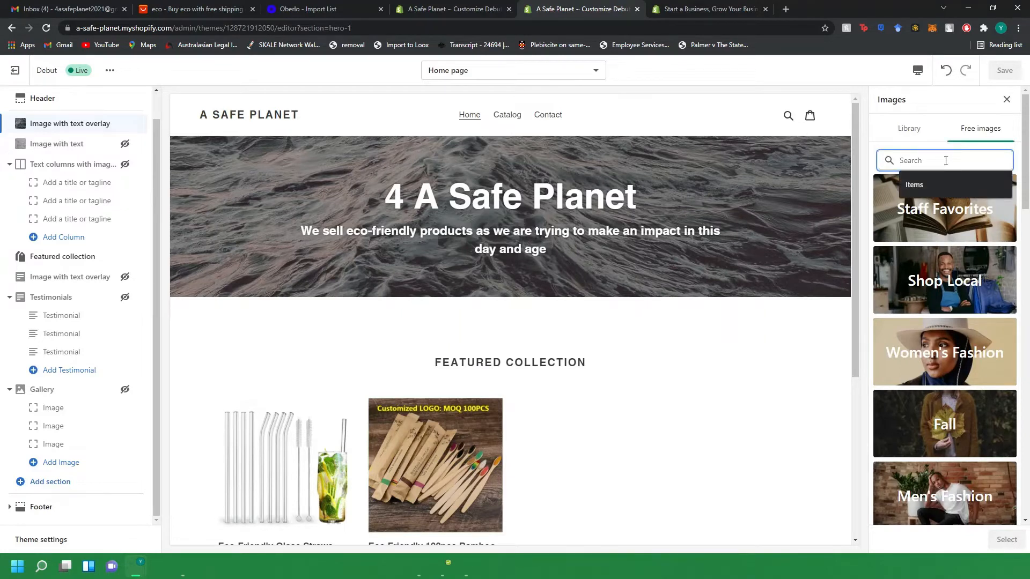
type("oce")
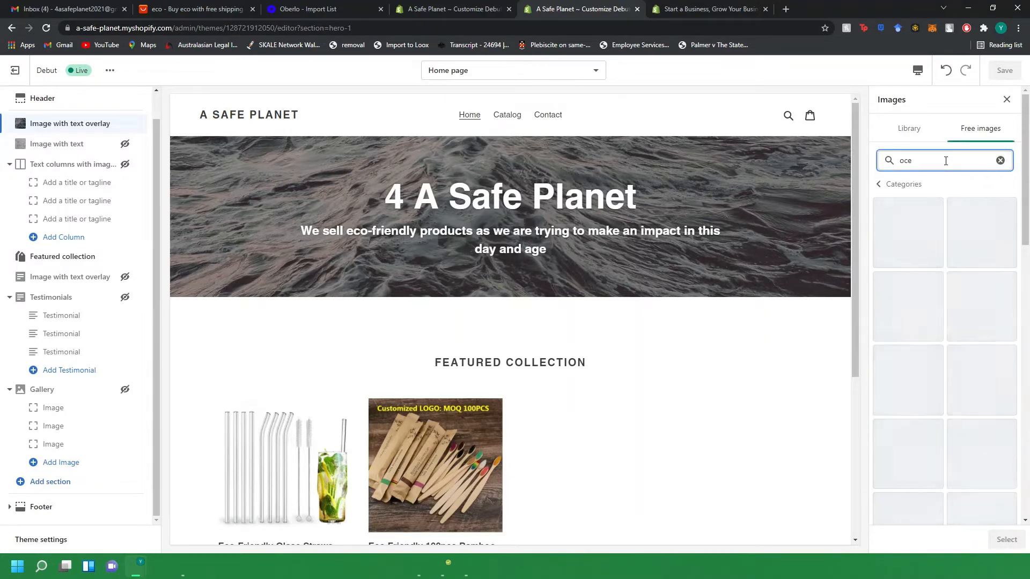
type("am")
key("BackSpace")
type("n")
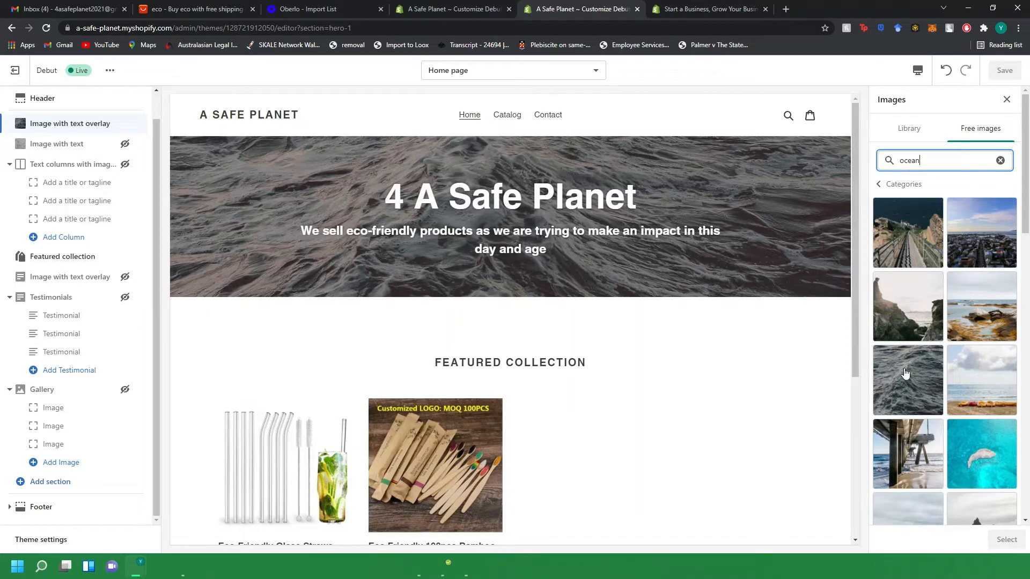
scroll(905, 373, "down", 3)
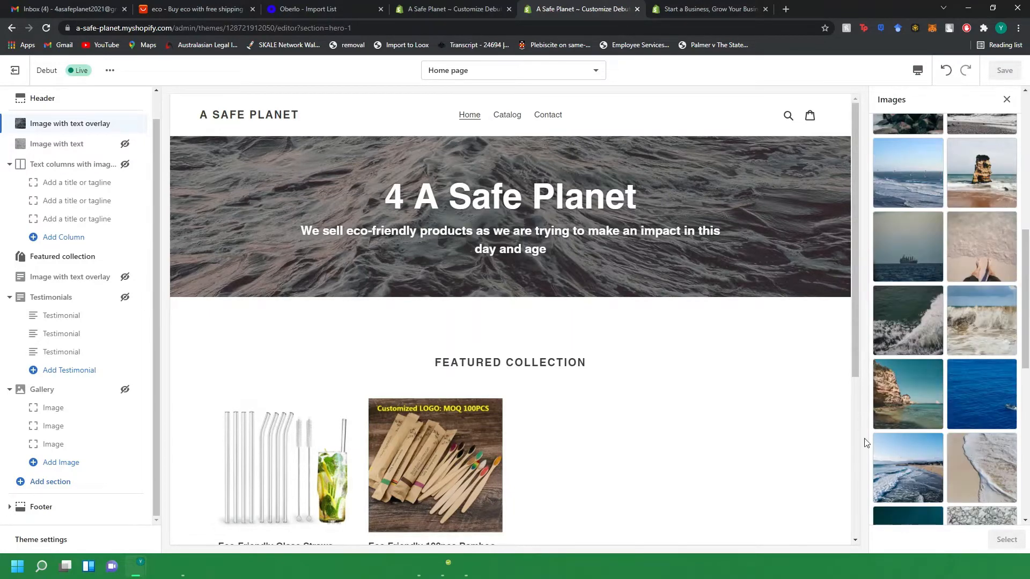
scroll(889, 471, "down", 5)
scroll(889, 439, "up", 10)
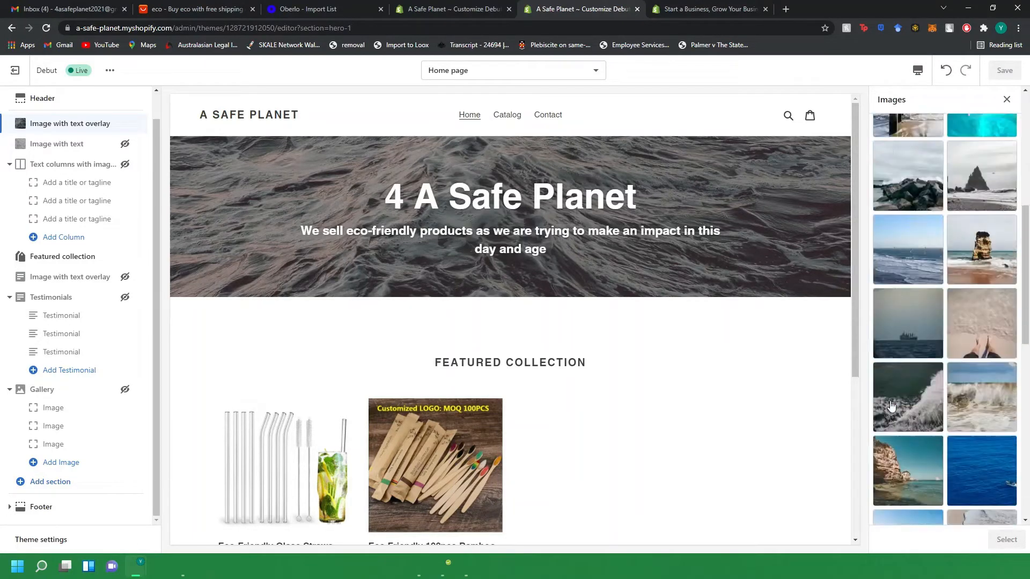
left_click(891, 411)
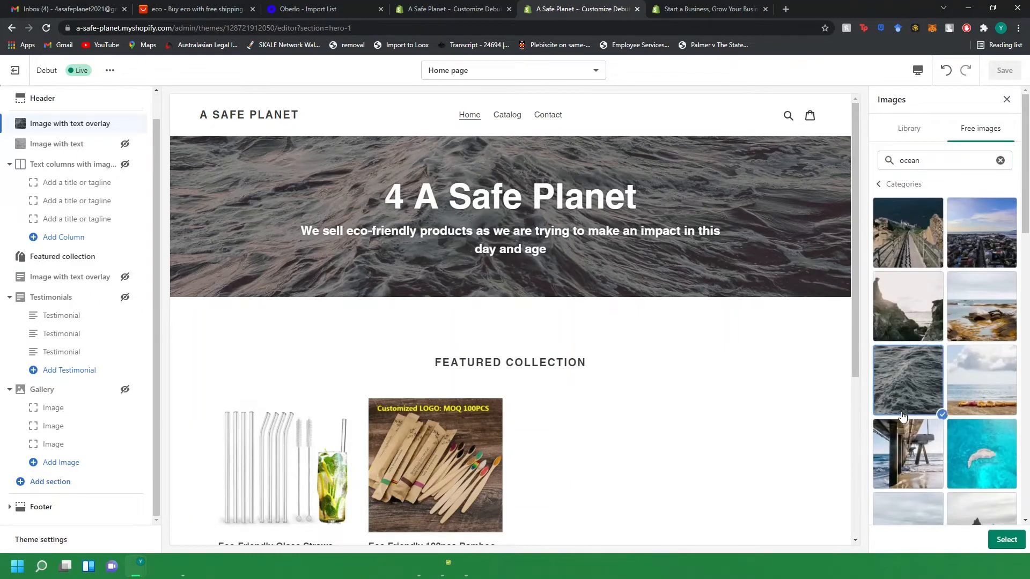
left_click(1006, 543)
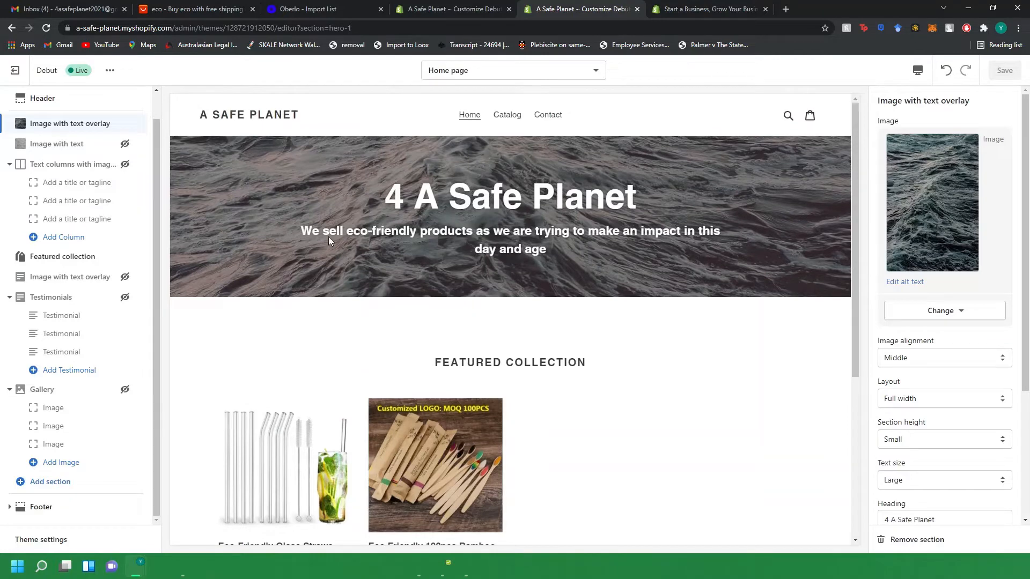
scroll(879, 361, "down", 3)
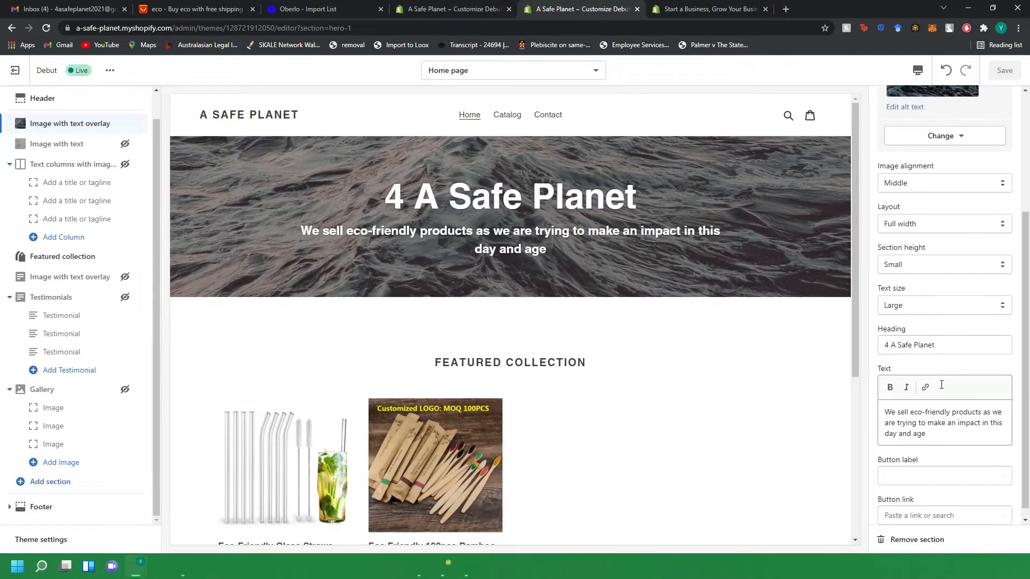
left_click_drag(888, 402, 950, 424)
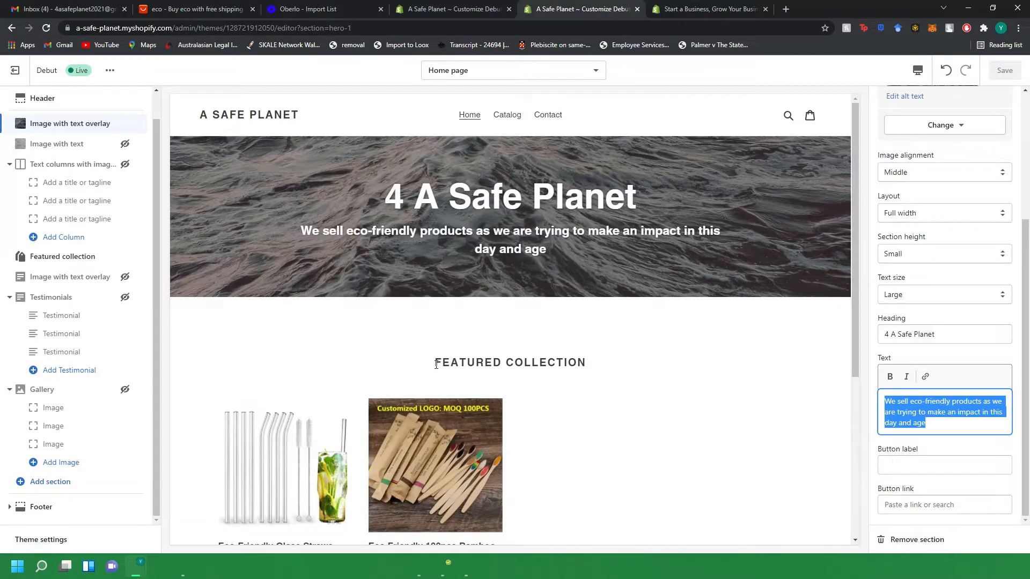
left_click_drag(434, 363, 619, 360)
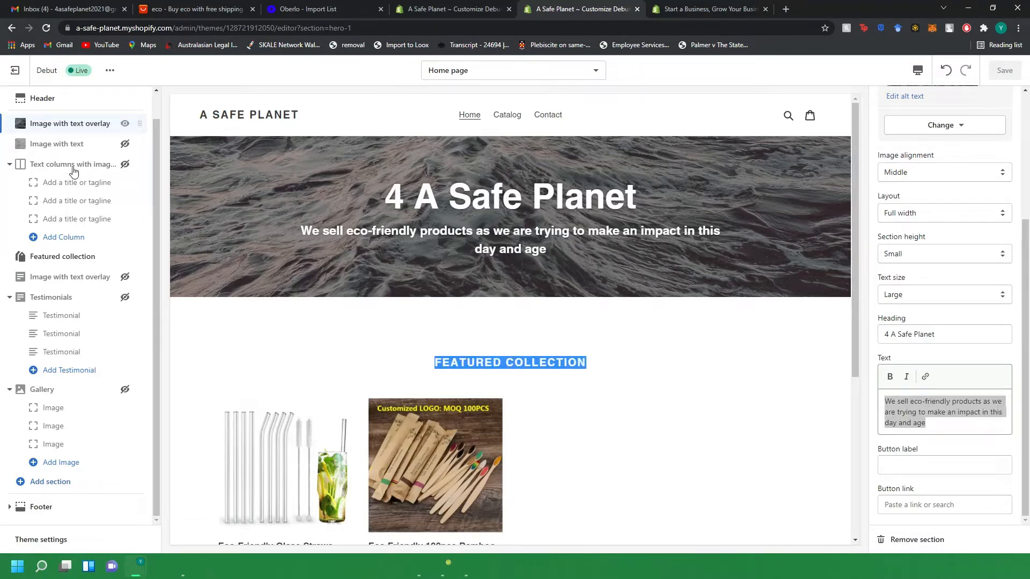
left_click(68, 256)
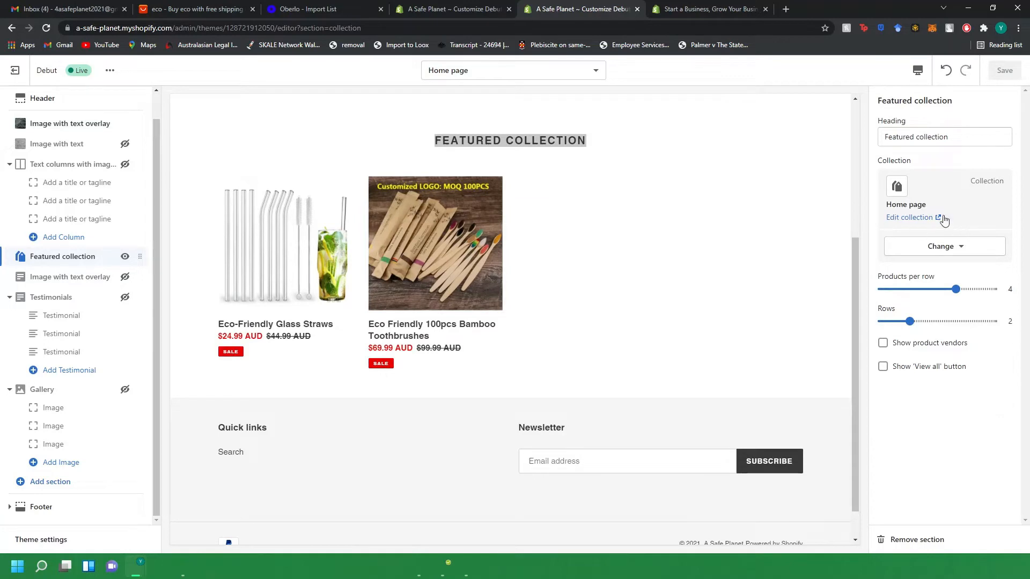
left_click(938, 250)
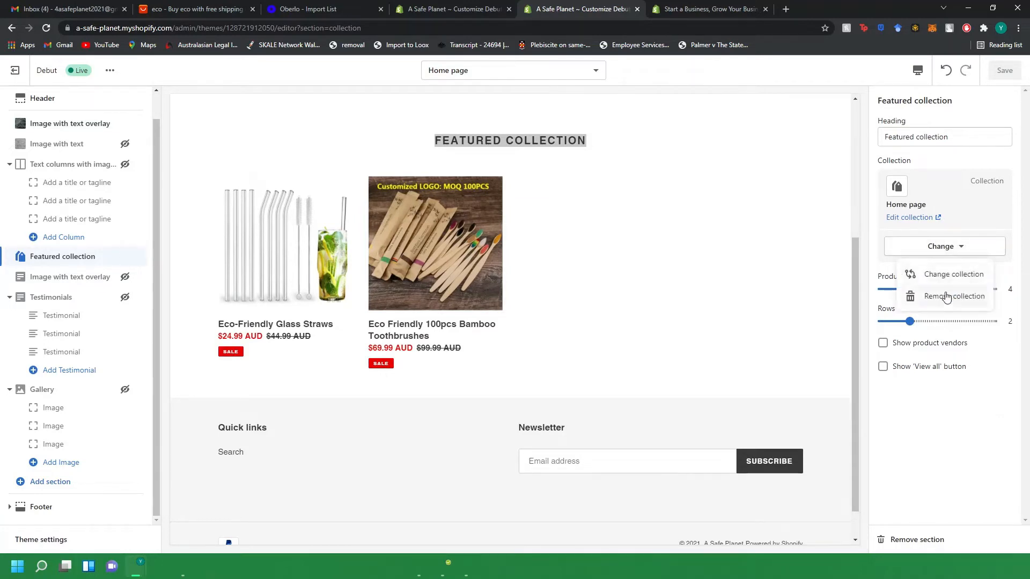
left_click(926, 274)
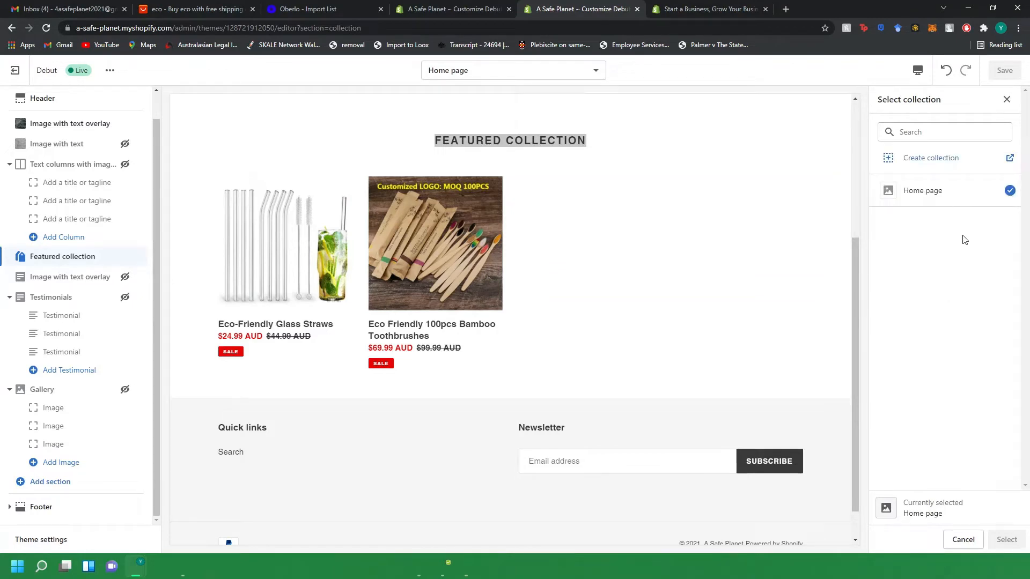
left_click(1006, 99)
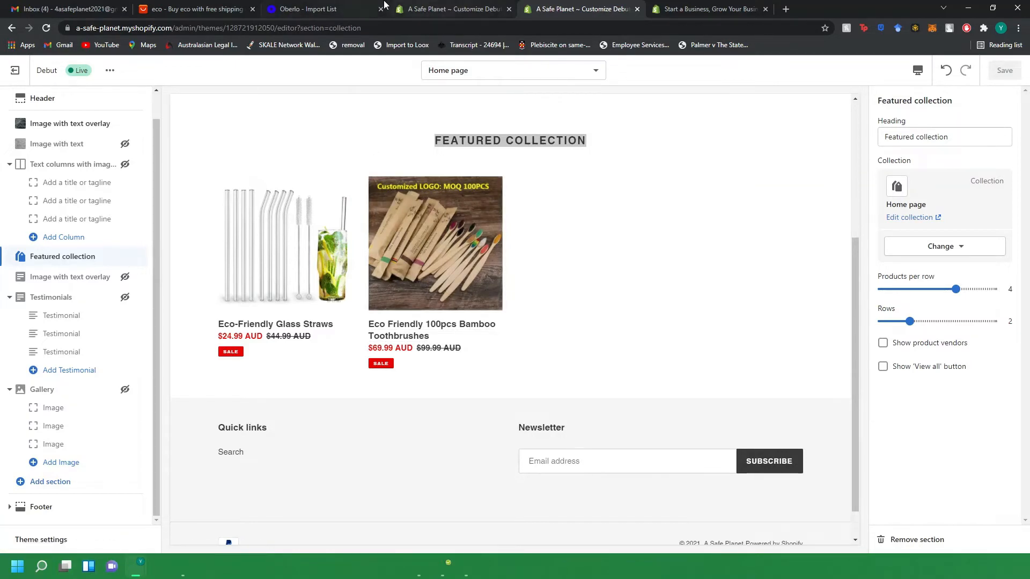
Leave the theme editor, go to the store's Apps page and open the Shopify App Store.
left_click(437, 9)
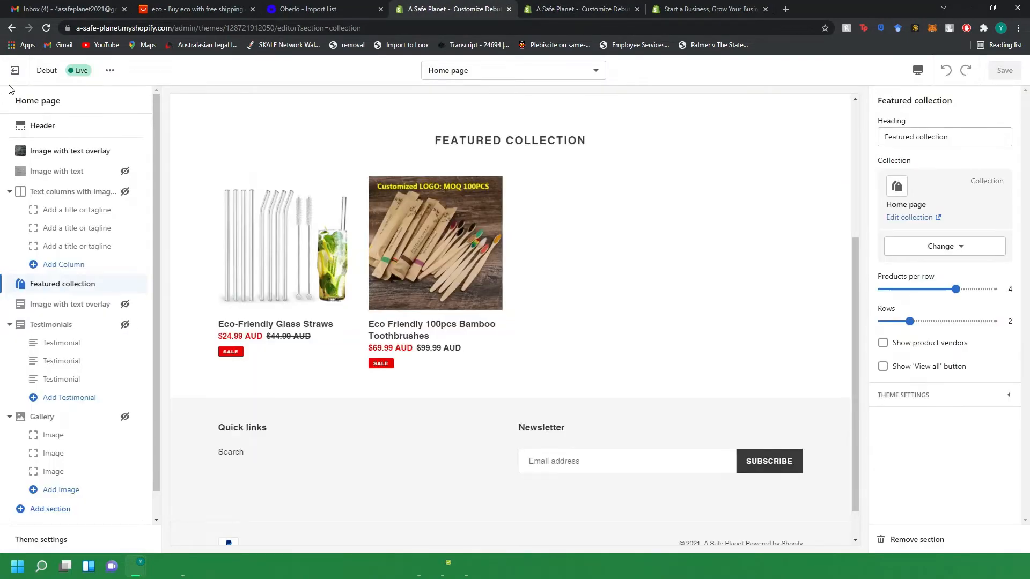
left_click(15, 70)
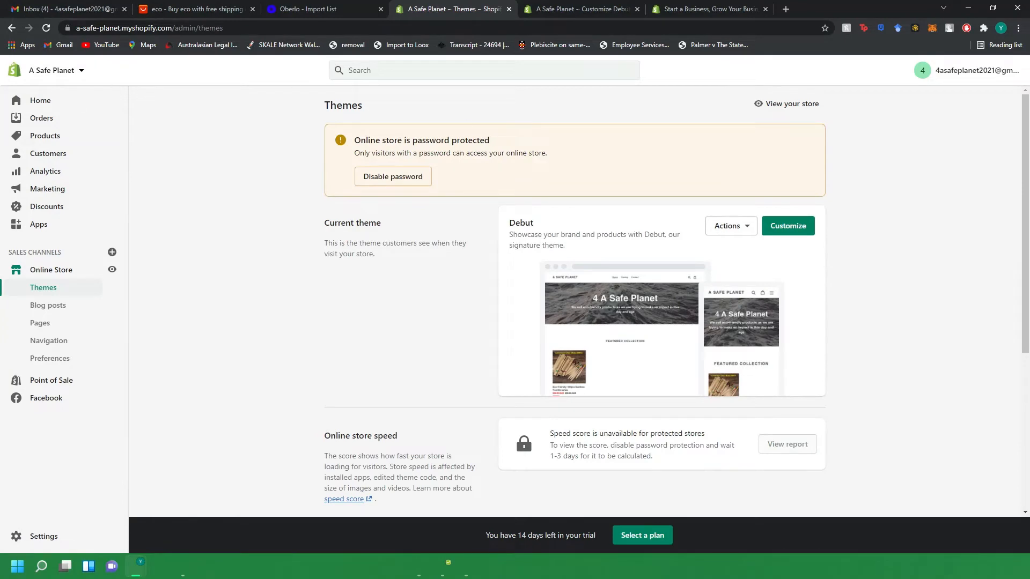
left_click(69, 236)
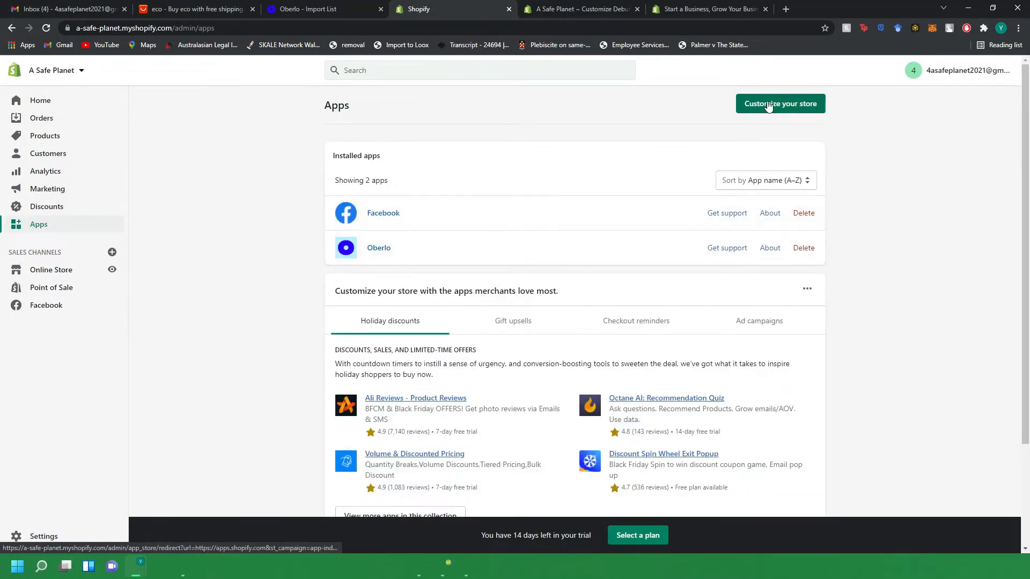
left_click(760, 107)
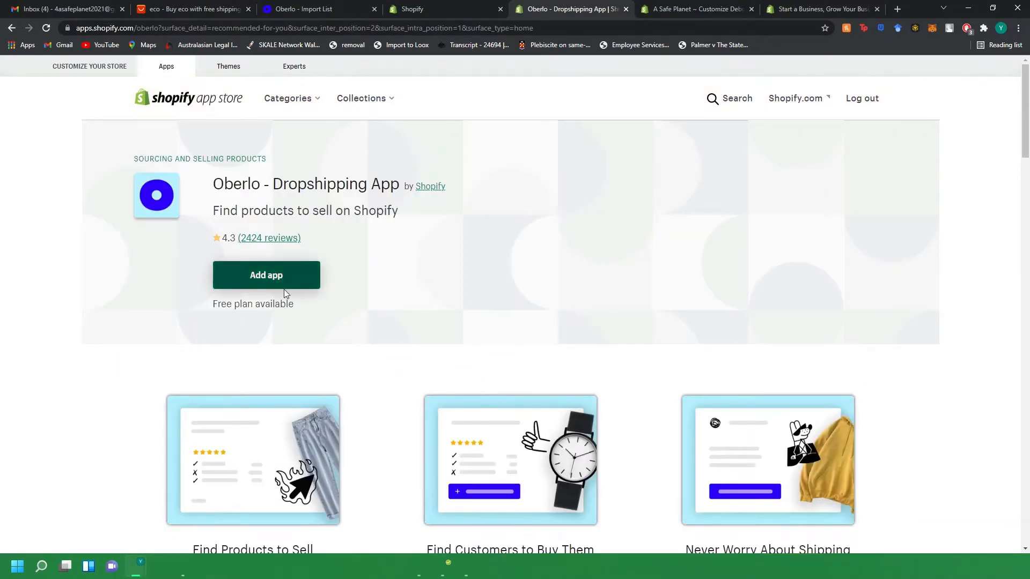
Open the installed Oberlo app's dashboard.
left_click(445, 9)
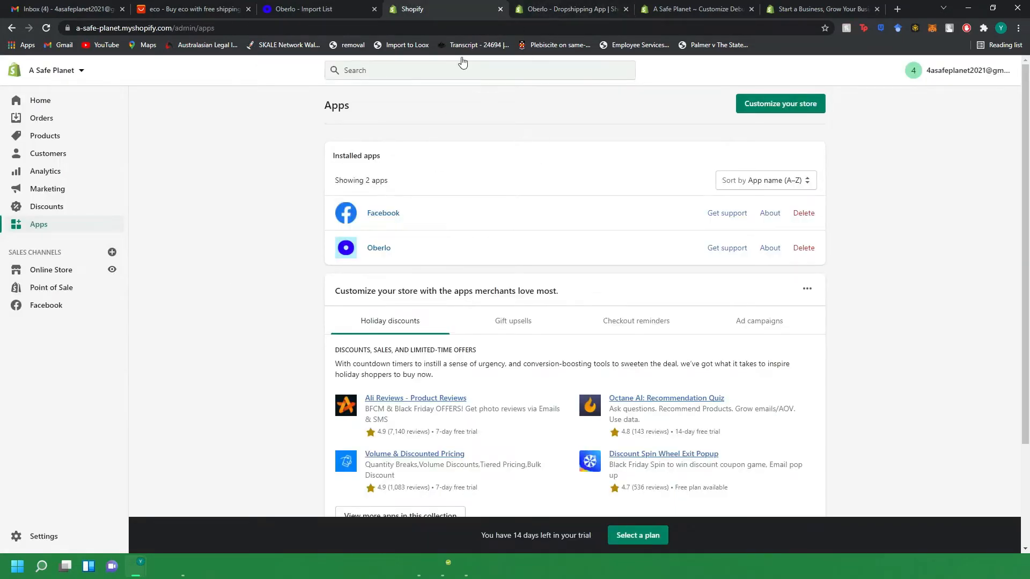
left_click(384, 251)
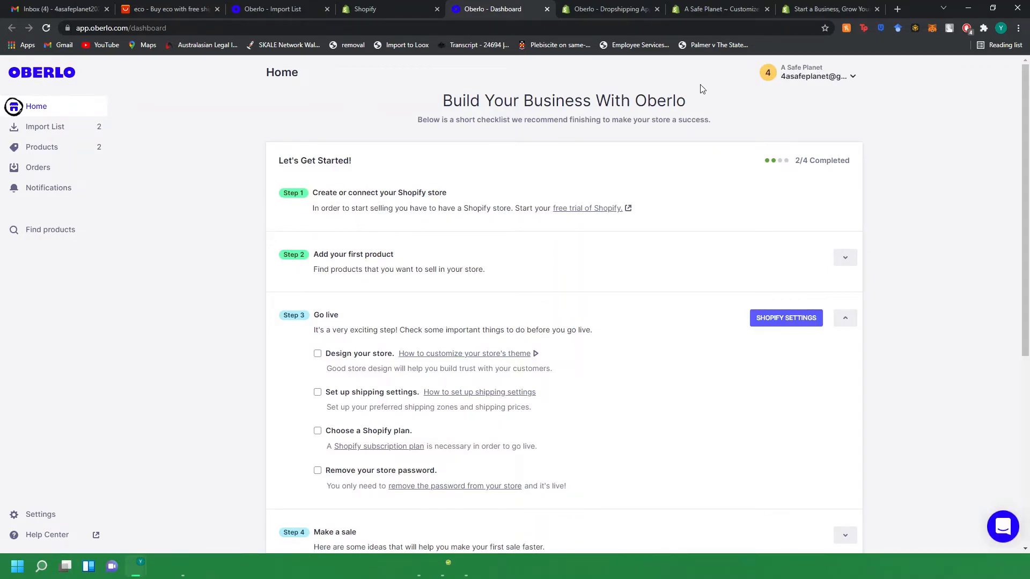
Switch to the AliExpress "eco" search results and dismiss the Oberlo product-added notification.
left_click(547, 10)
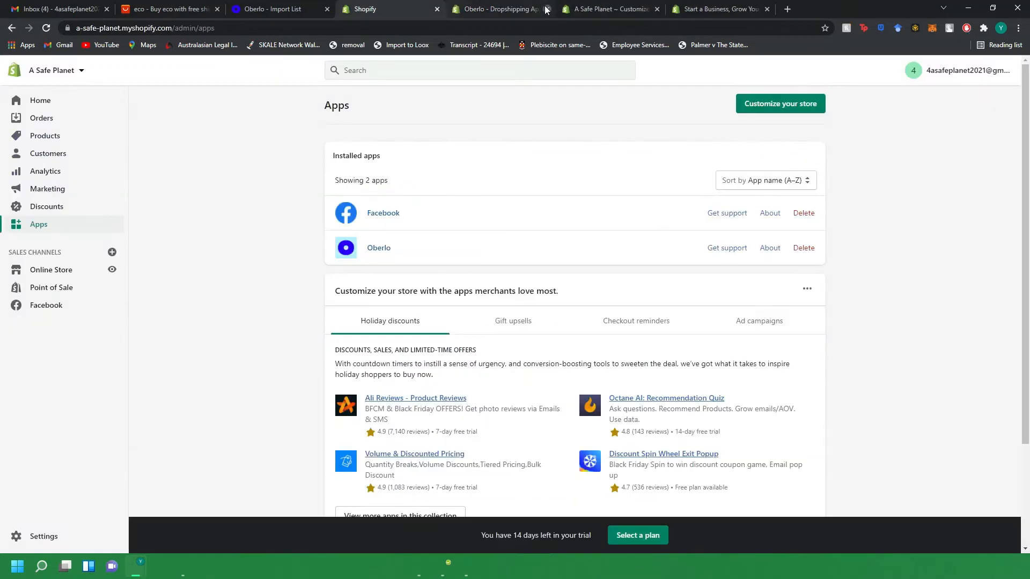
left_click(546, 9)
left_click(195, 9)
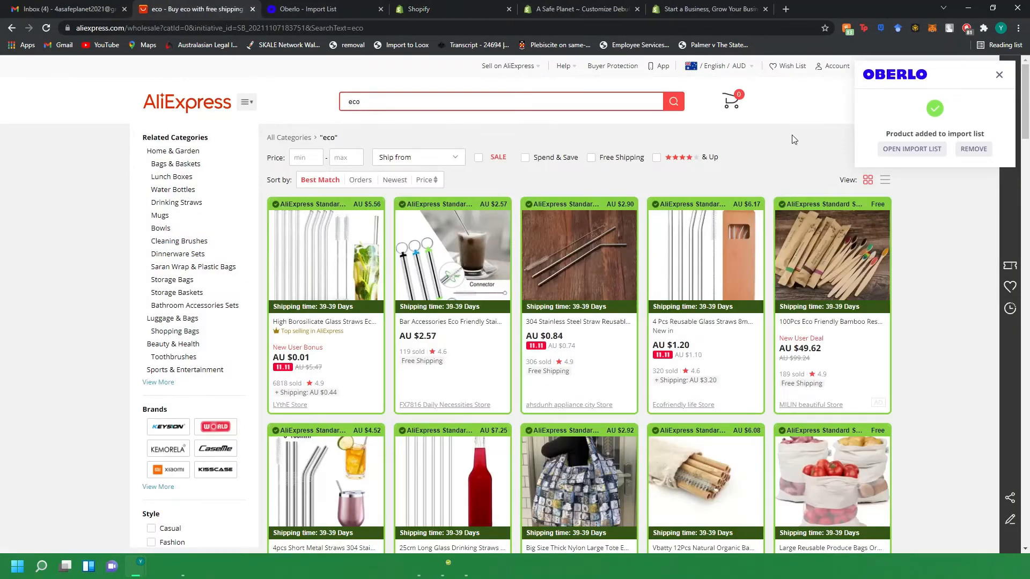
left_click(999, 75)
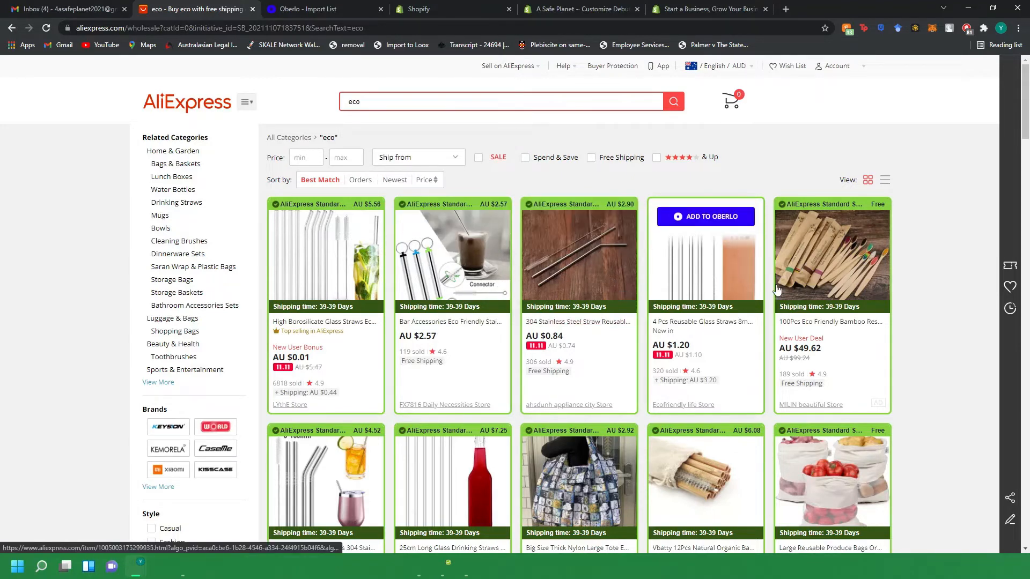
scroll(479, 95, "down", 2)
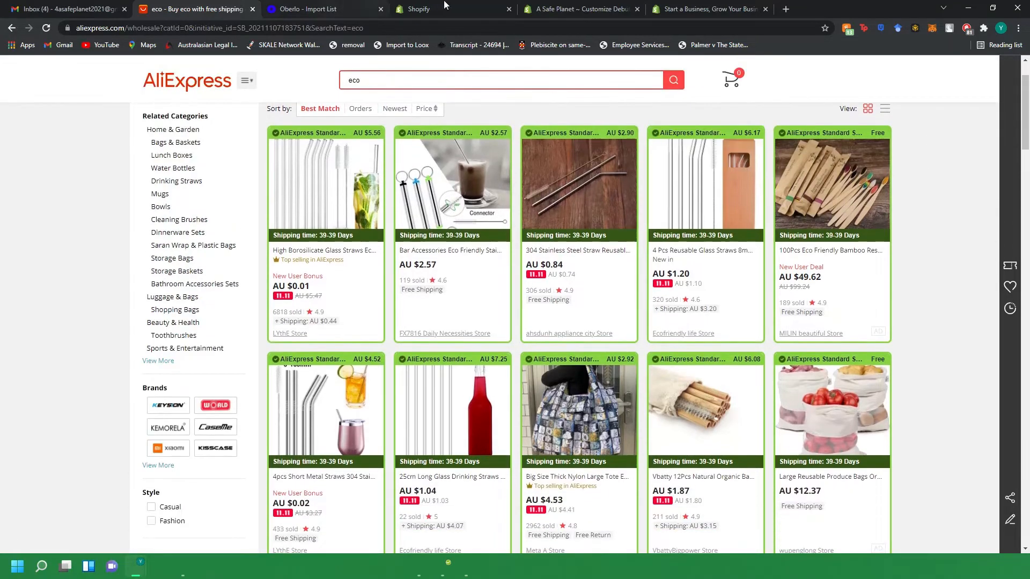
Browse further through the AliExpress "eco" search results for more products.
left_click(426, 10)
left_click(569, 9)
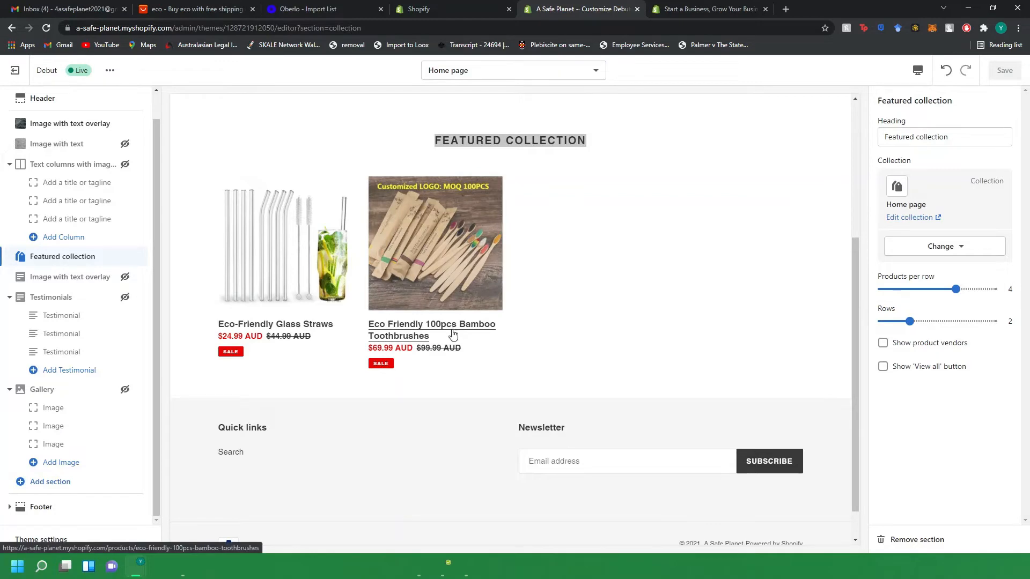
left_click(305, 10)
left_click(180, 6)
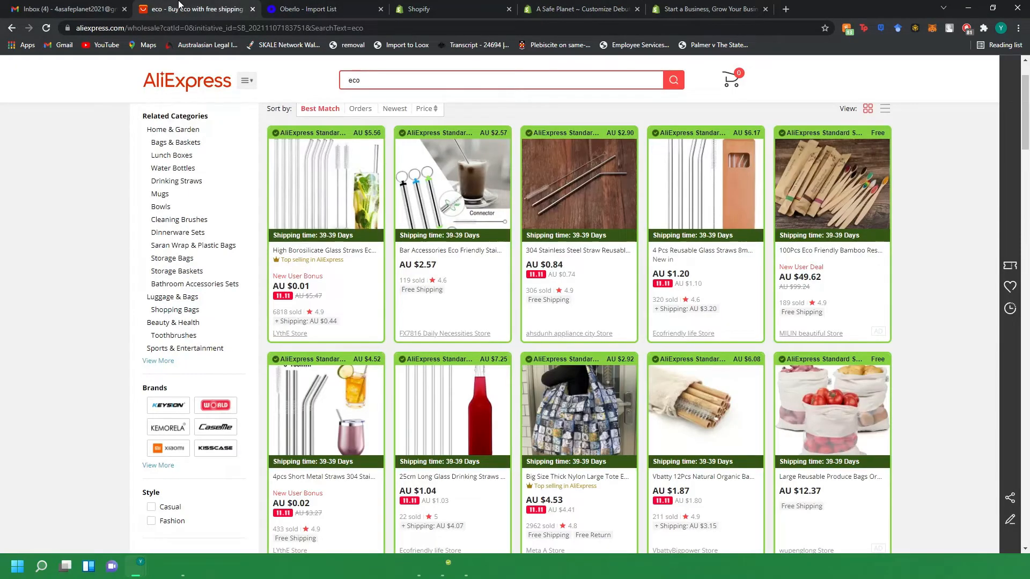
scroll(606, 268, "down", 8)
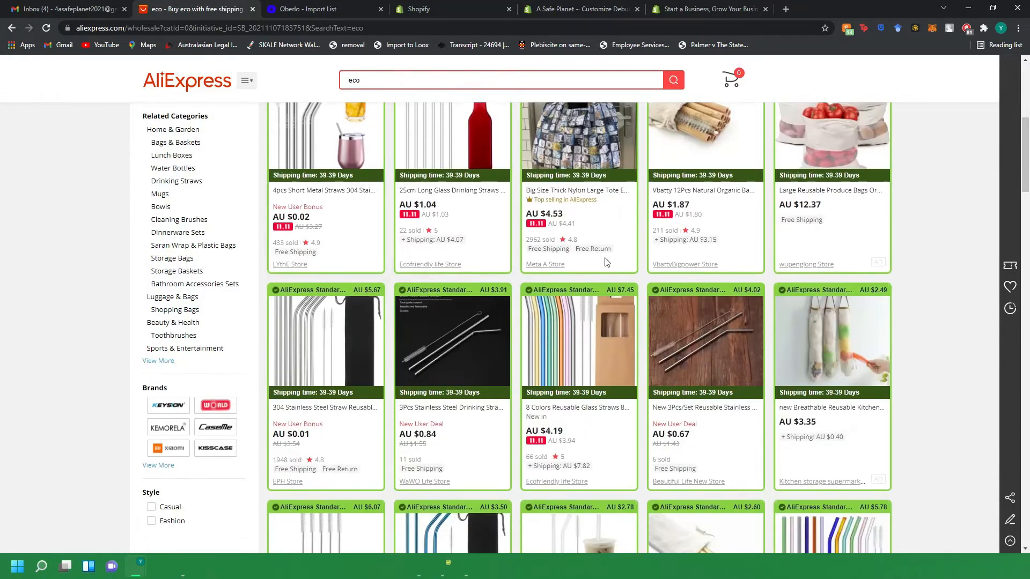
scroll(606, 272, "down", 8)
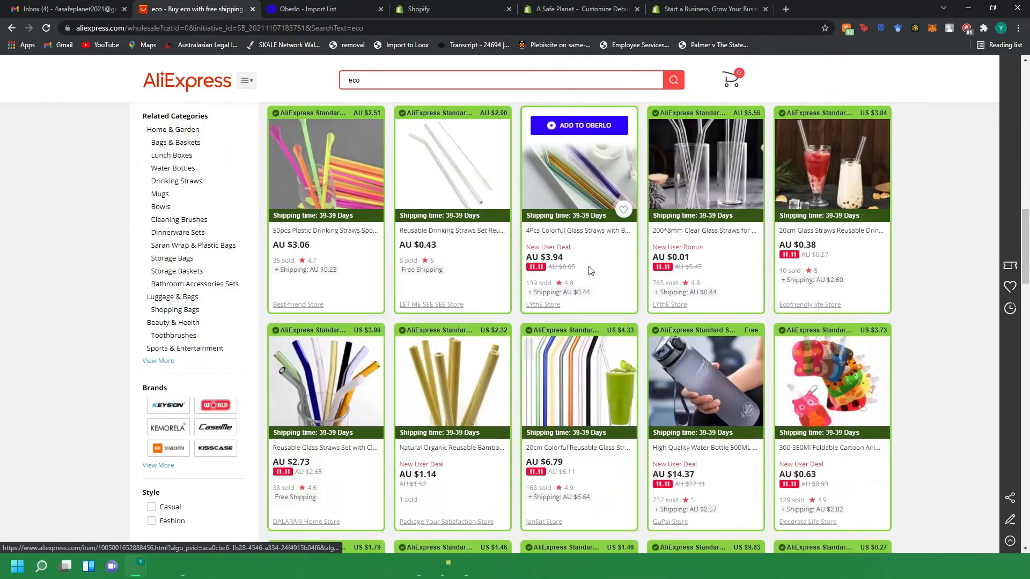
scroll(573, 266, "down", 2)
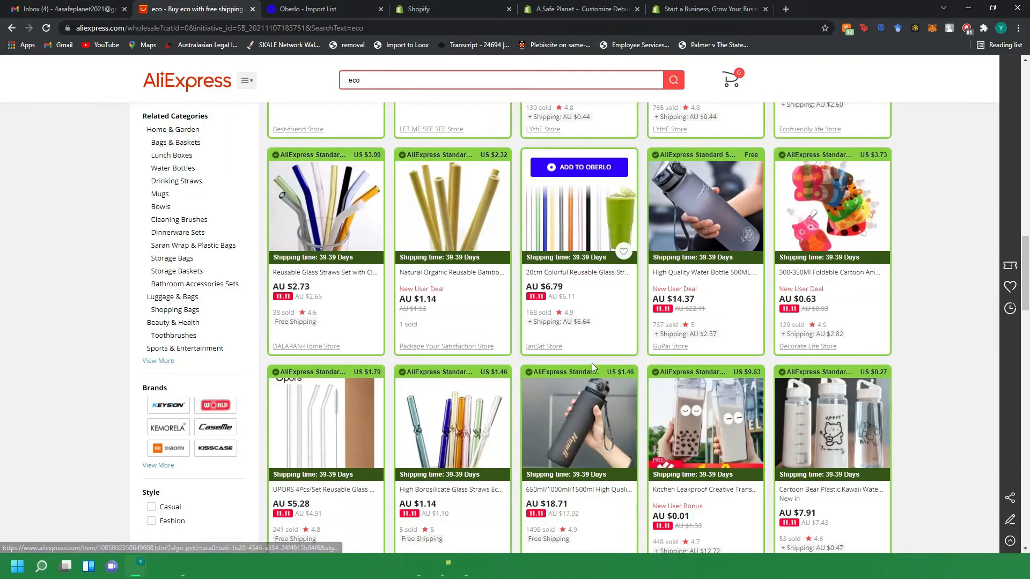
Scroll through the eco search results and inspect the 650ml/1000ml/1500ml sport water bottle's product page, then close it.
scroll(590, 362, "down", 3)
scroll(534, 385, "down", 9)
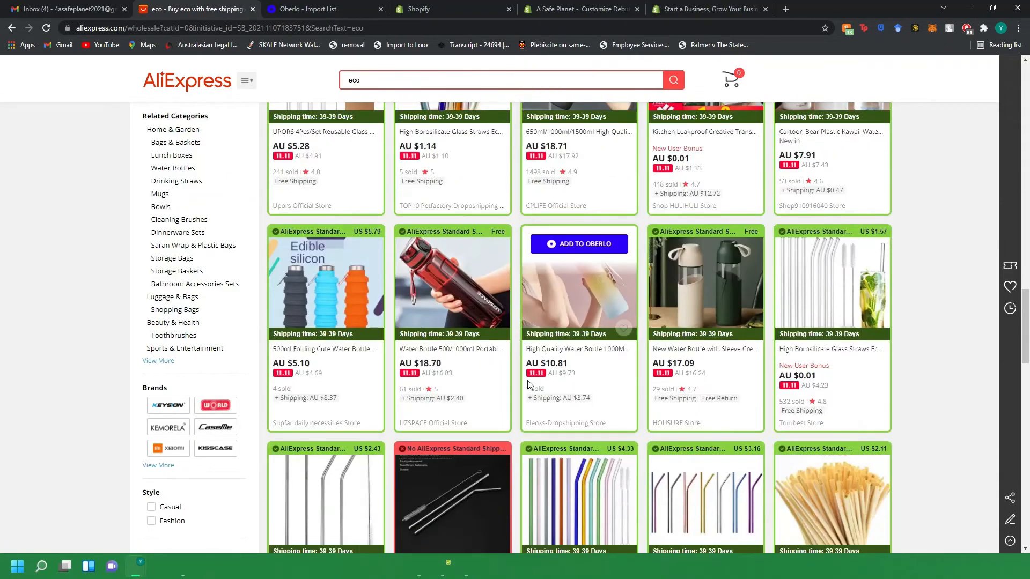
scroll(506, 370, "down", 8)
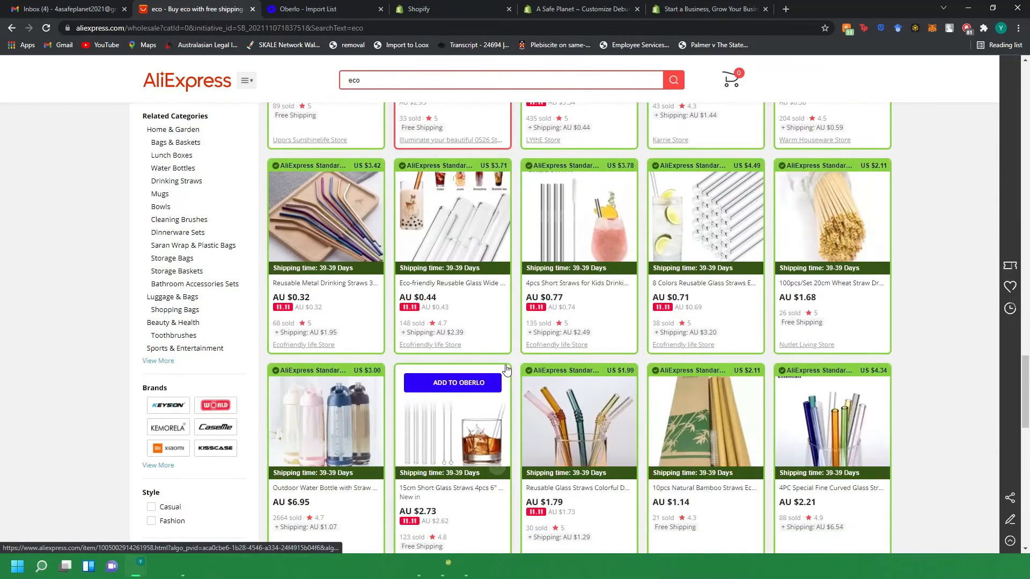
scroll(501, 374, "down", 5)
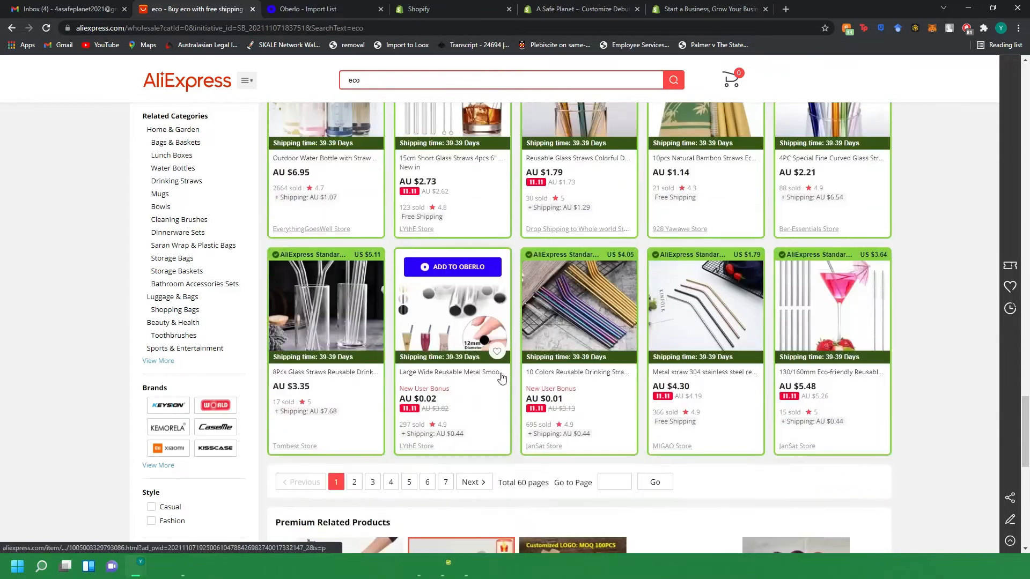
scroll(502, 377, "up", 8)
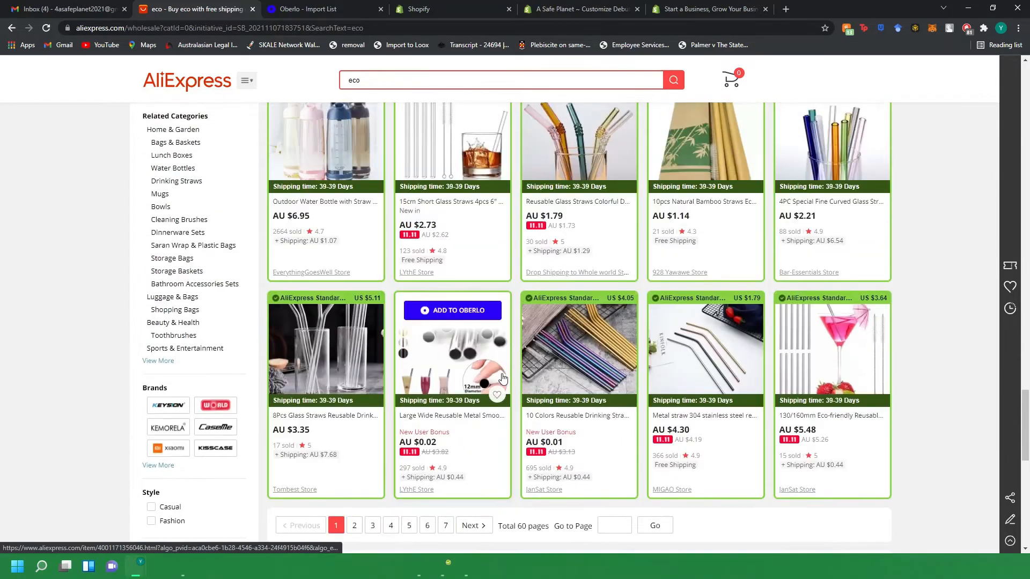
scroll(509, 380, "up", 15)
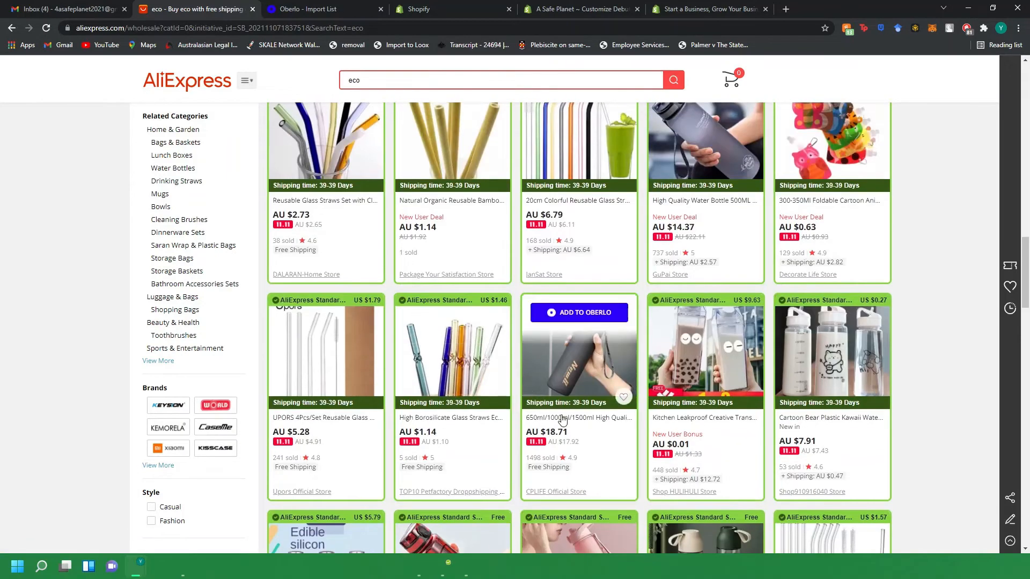
left_click(561, 414)
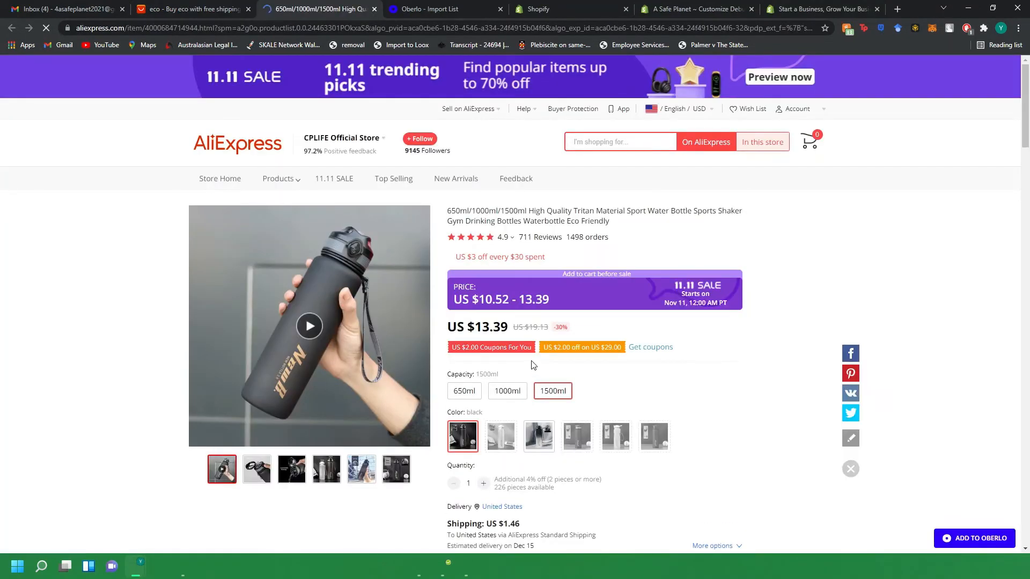
scroll(482, 354, "down", 1)
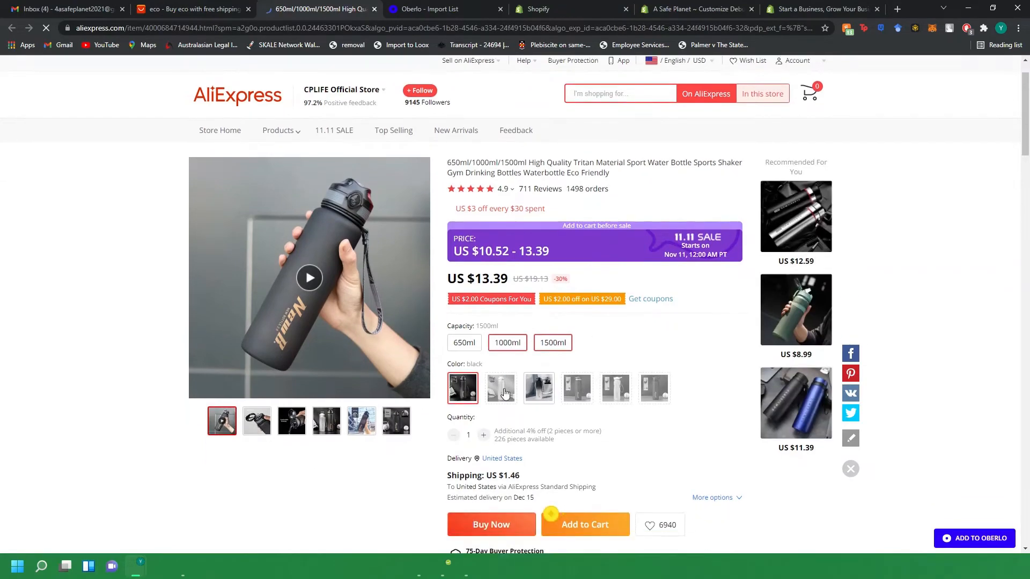
scroll(273, 253, "up", 1)
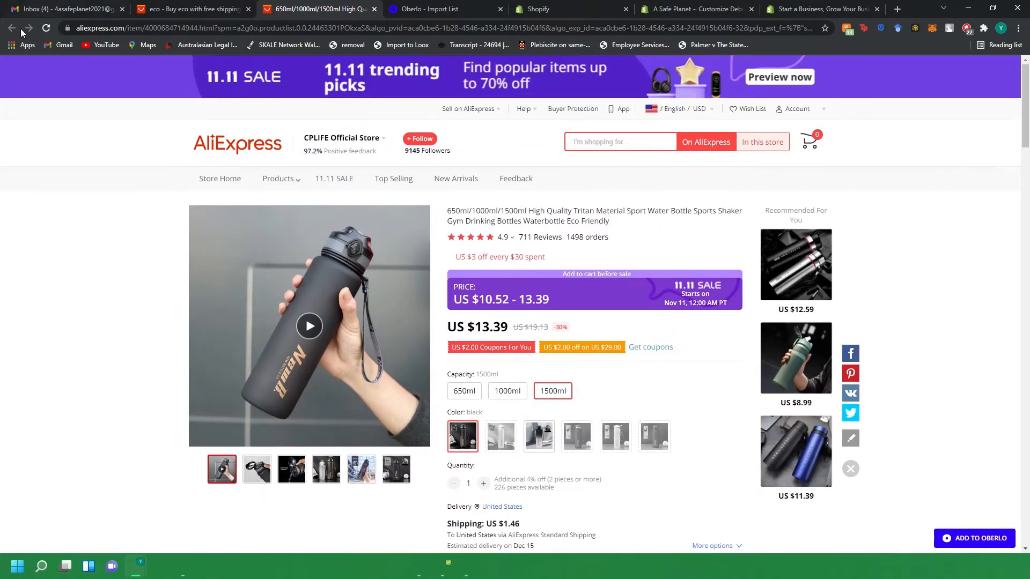
left_click(375, 9)
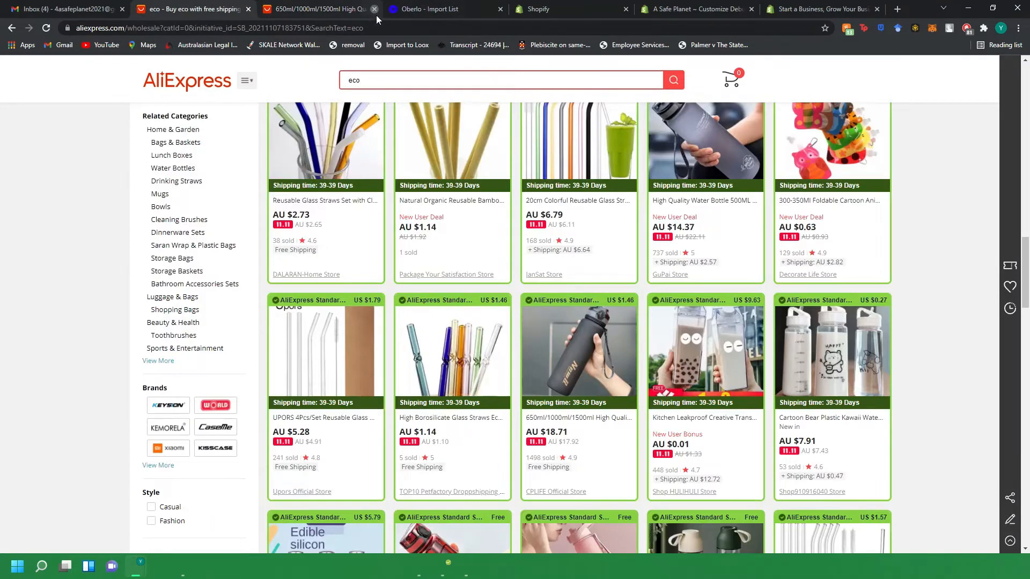
Add the 650ml/1000ml/1500ml sport water bottle to Oberlo and open the Oberlo import list.
mouse_move(571, 352)
left_click(585, 316)
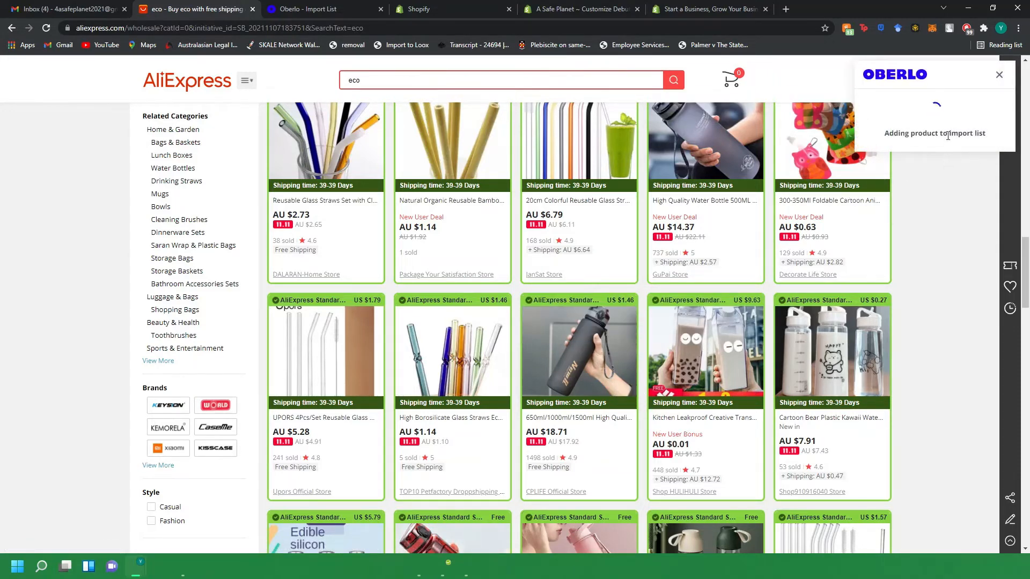
left_click(914, 151)
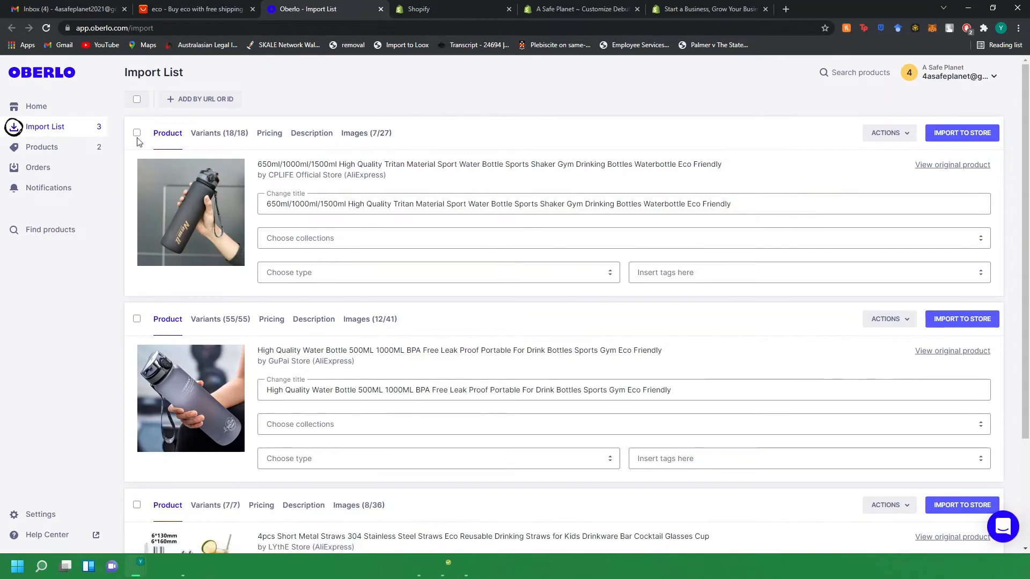
Rename the imported bottle's title to "Eco-Friendly Water Bottle".
left_click(265, 204)
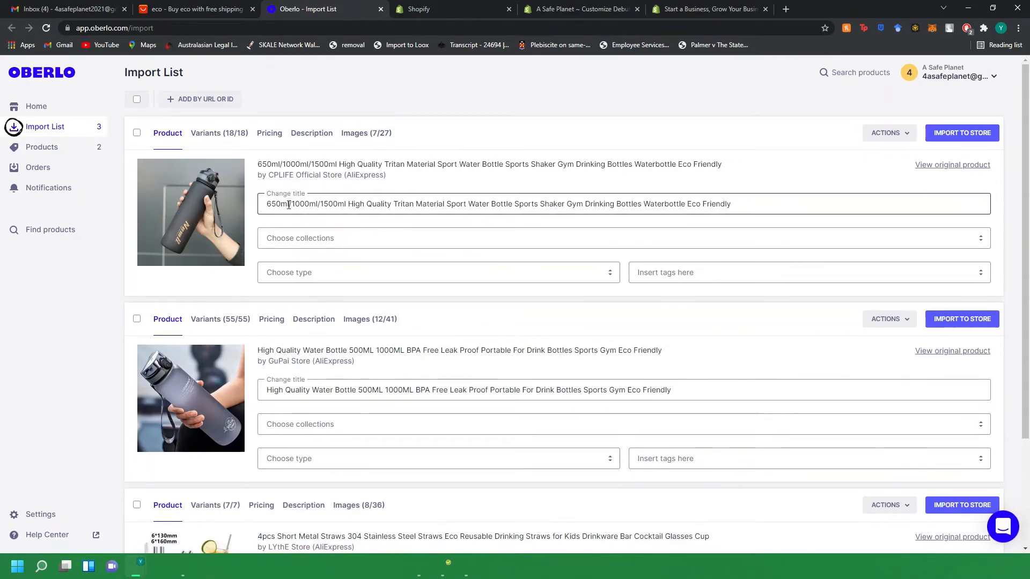
left_click_drag(266, 204, 346, 202)
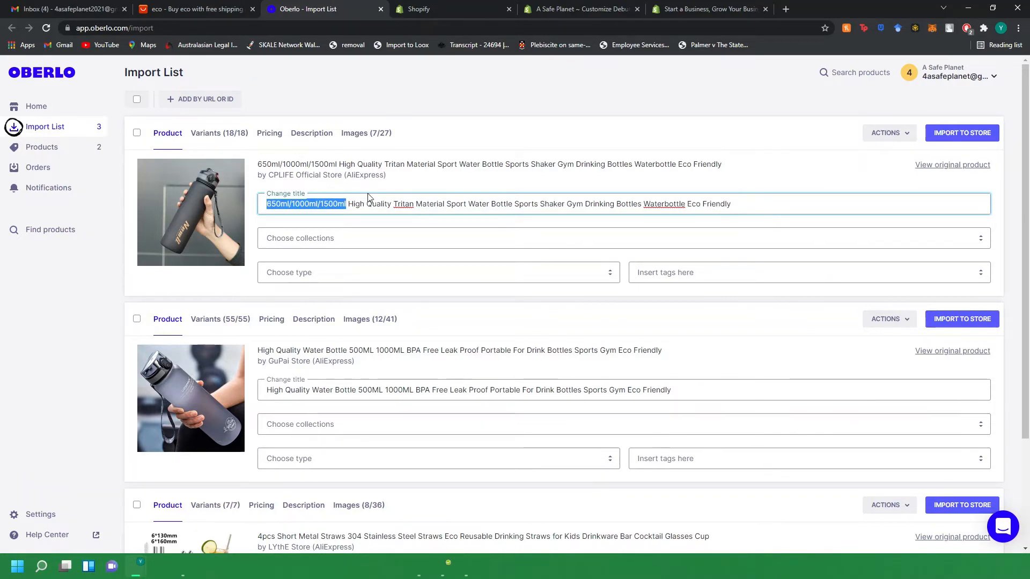
key("BackSpace")
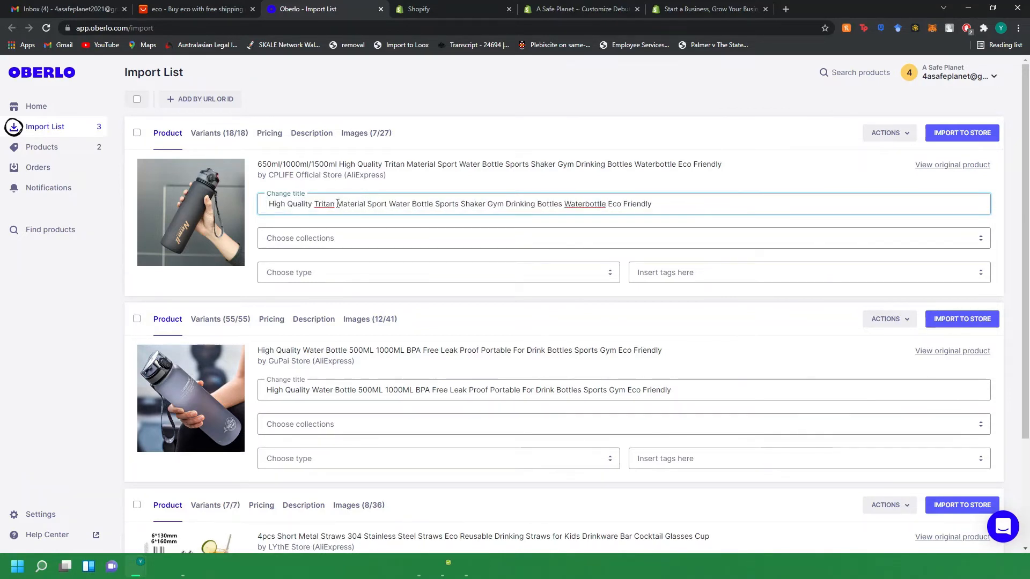
left_click(336, 203)
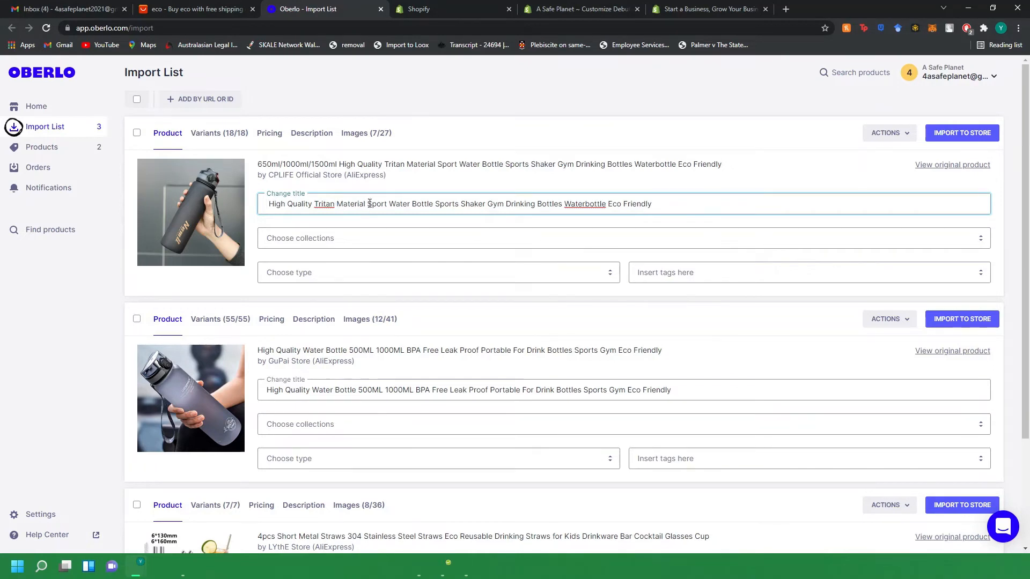
left_click_drag(365, 204, 122, 209)
type("Ecol")
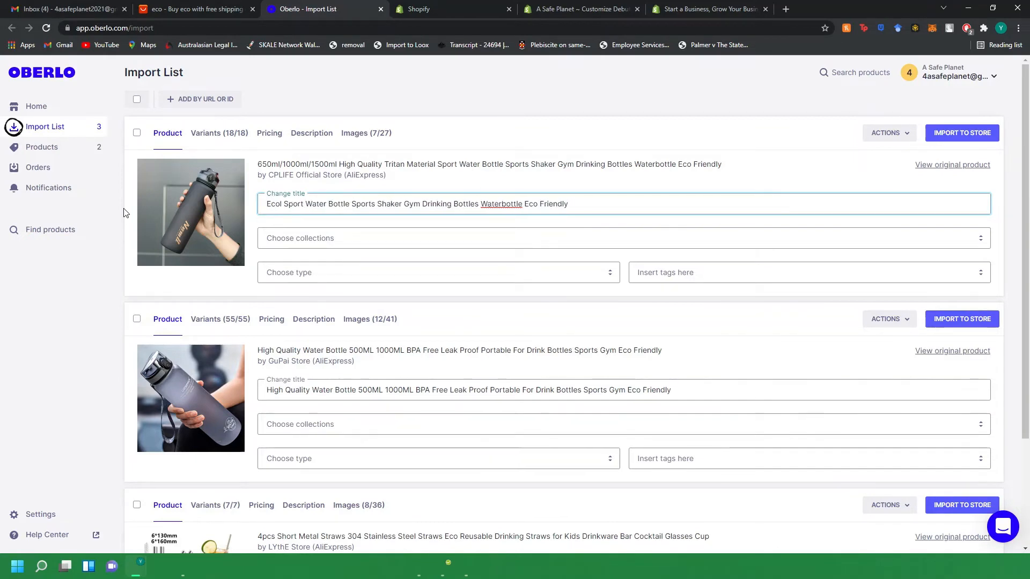
key("BackSpace")
type("-Friend")
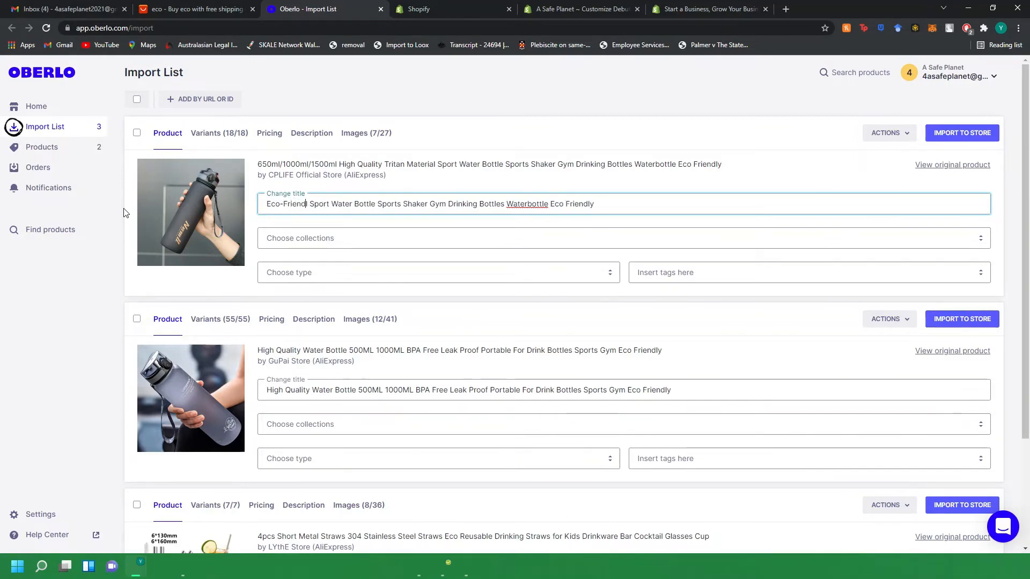
type("ly |")
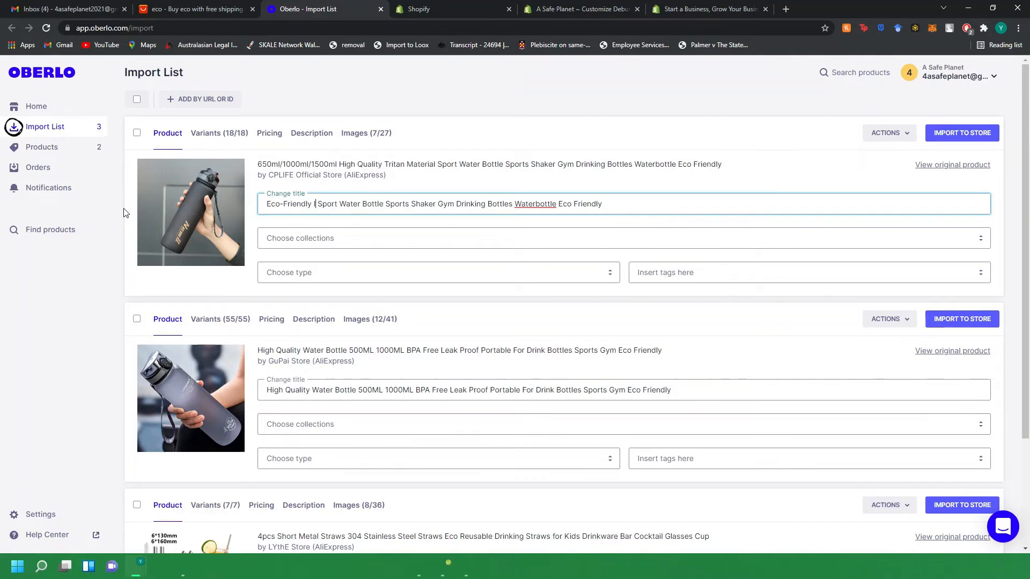
key("BackSpace")
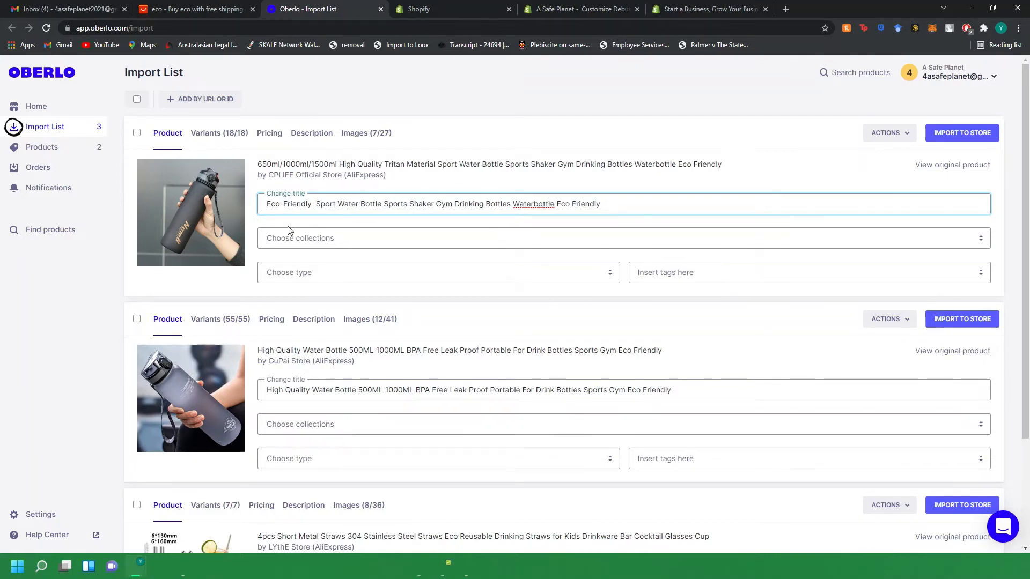
double_click(327, 204)
key("BackSpace")
key("BackSpace")
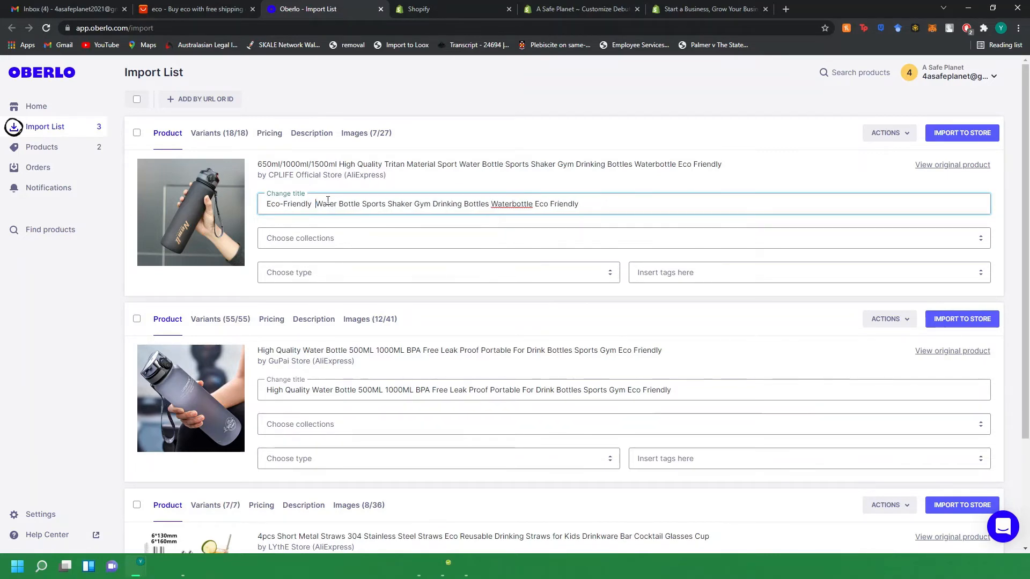
left_click_drag(357, 204, 530, 205)
key("BackSpace")
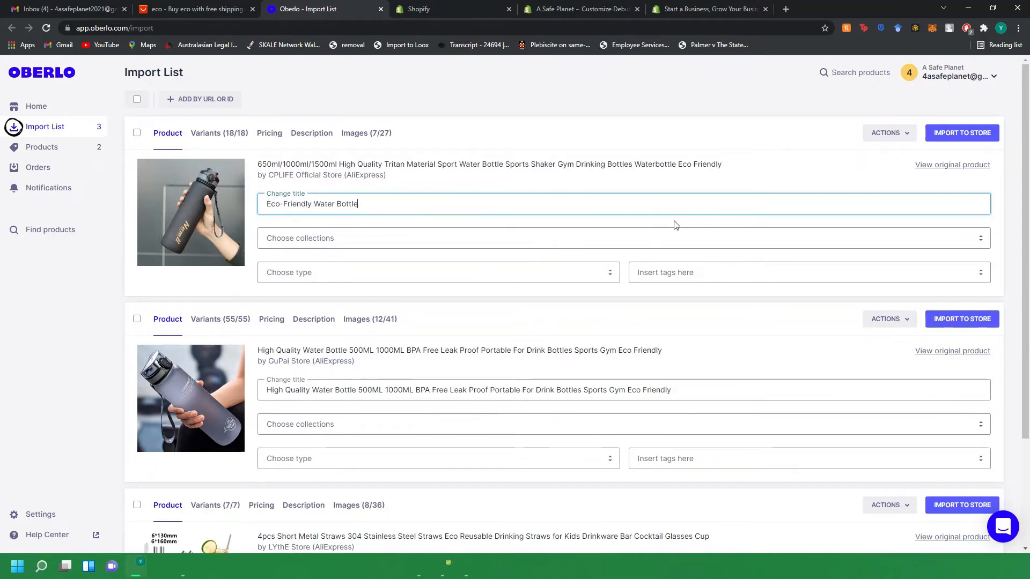
Review the bottle's variants and its pricing table, checking each variant's cost and shipping.
left_click(232, 143)
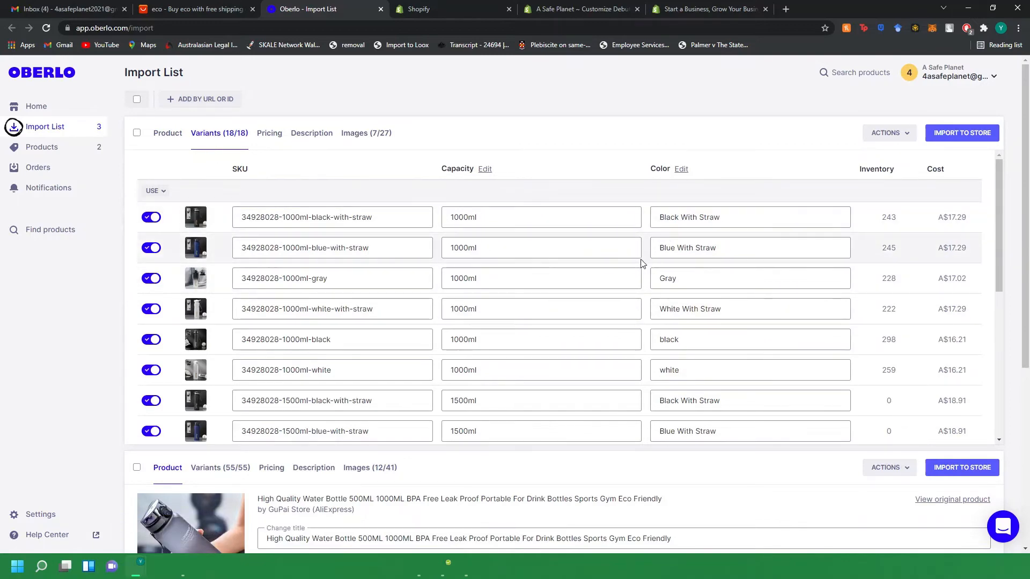
scroll(436, 292, "down", 6)
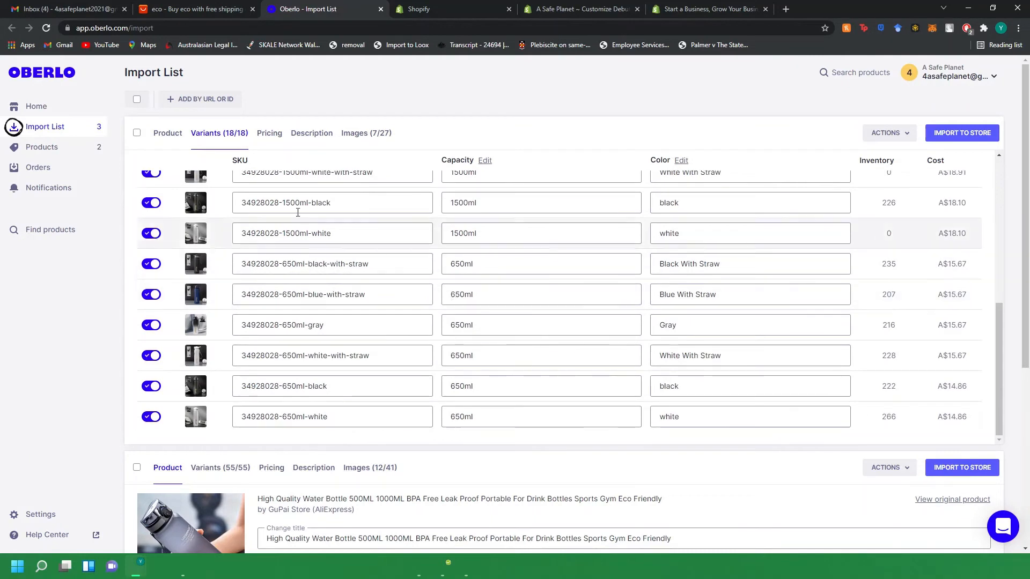
left_click(269, 134)
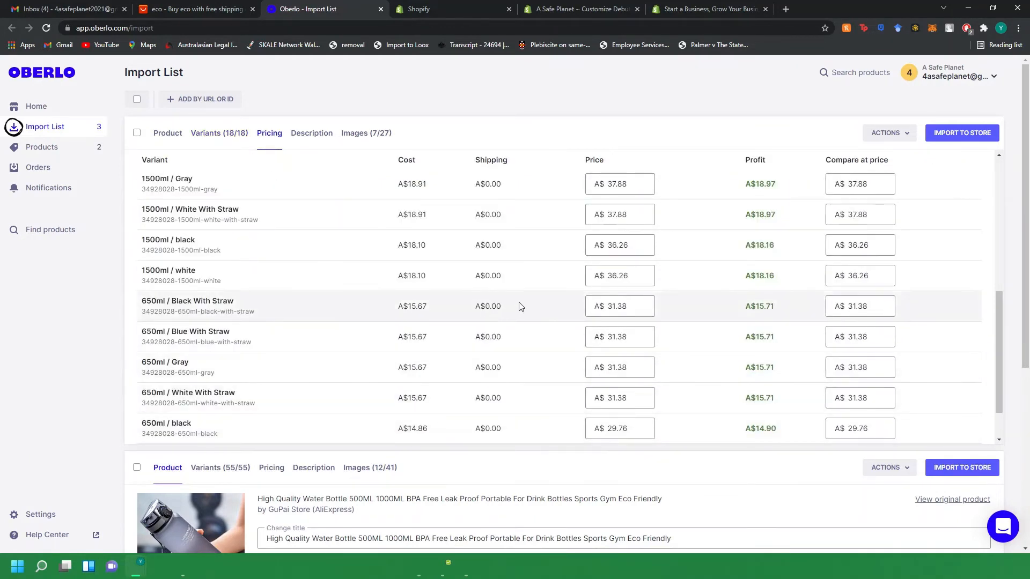
scroll(523, 307, "up", 6)
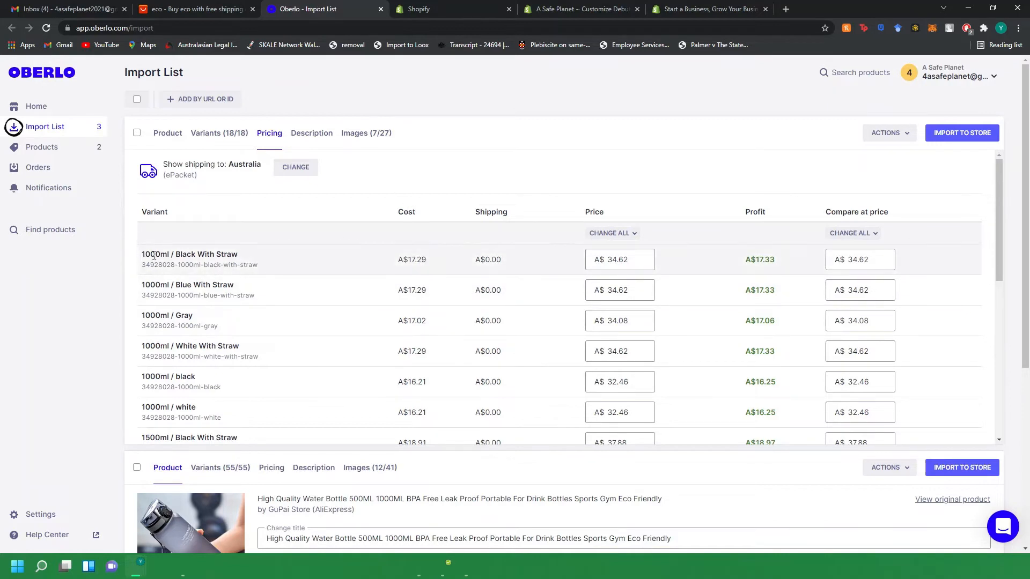
left_click_drag(142, 213, 235, 267)
left_click_drag(402, 213, 432, 221)
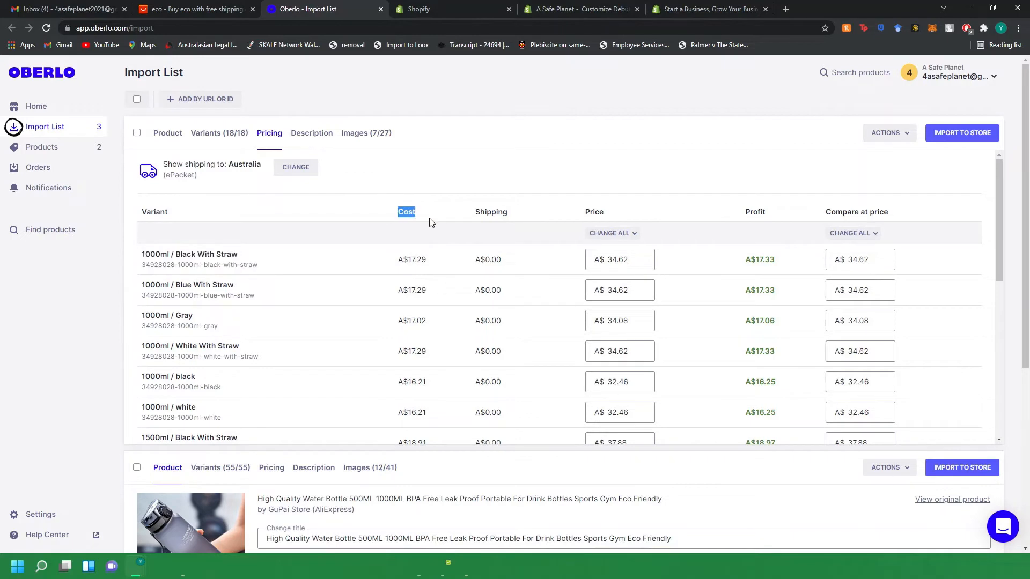
left_click_drag(403, 260, 440, 261)
left_click_drag(476, 212, 508, 215)
left_click_drag(480, 260, 512, 266)
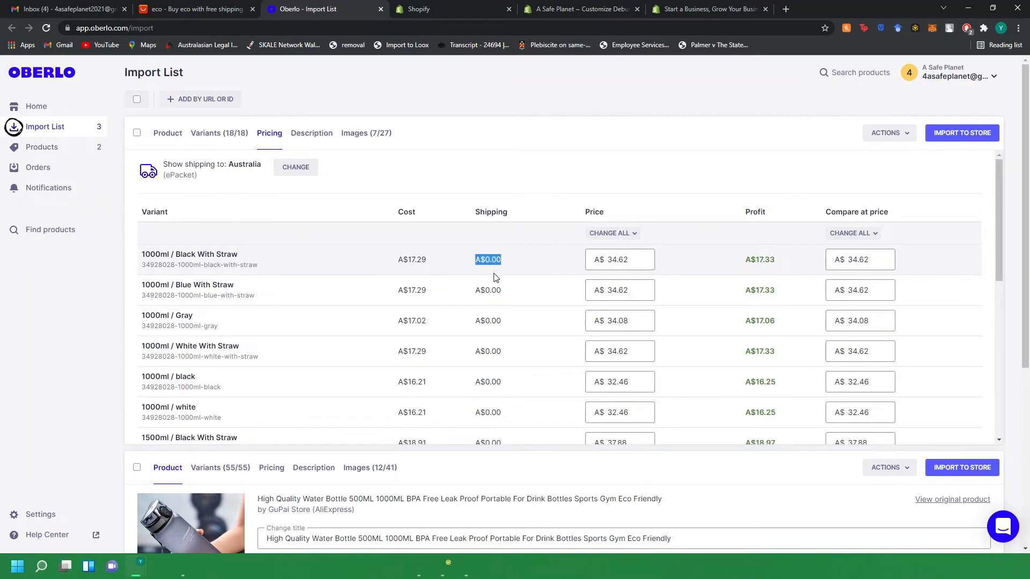
left_click_drag(397, 269, 439, 273)
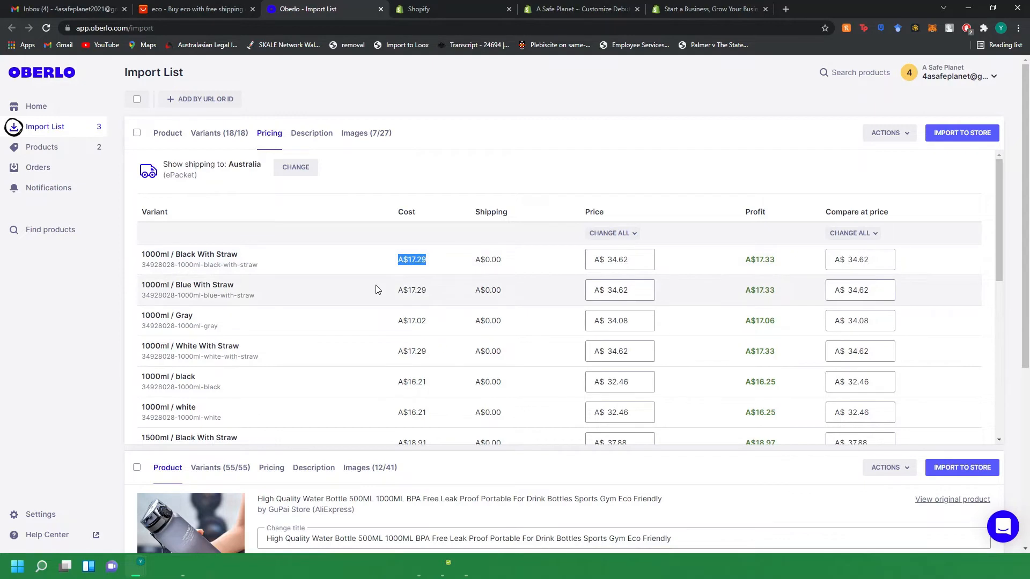
Change the prices of all bottle variants at once to 34.
left_click(639, 260)
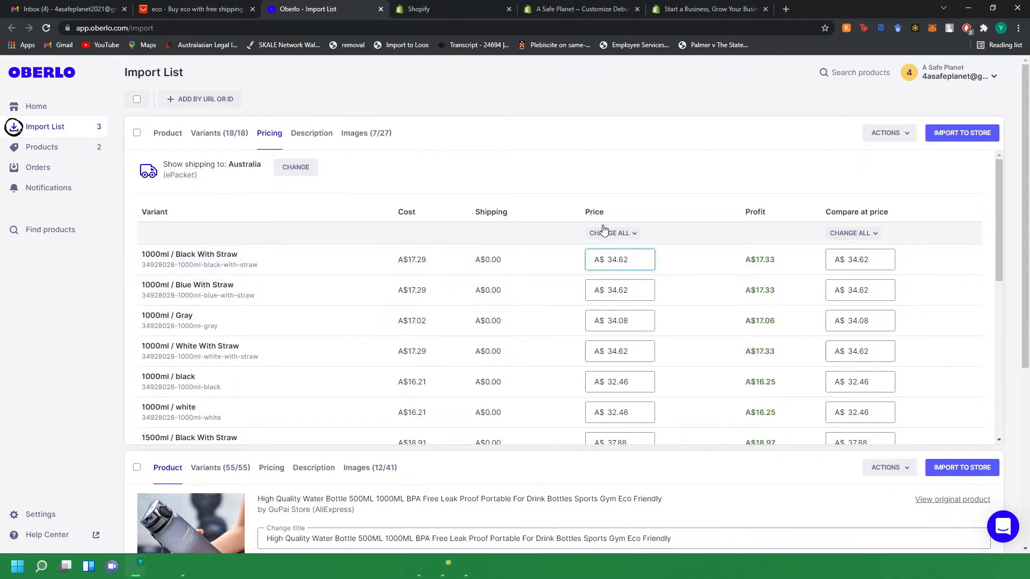
left_click(631, 233)
left_click(641, 257)
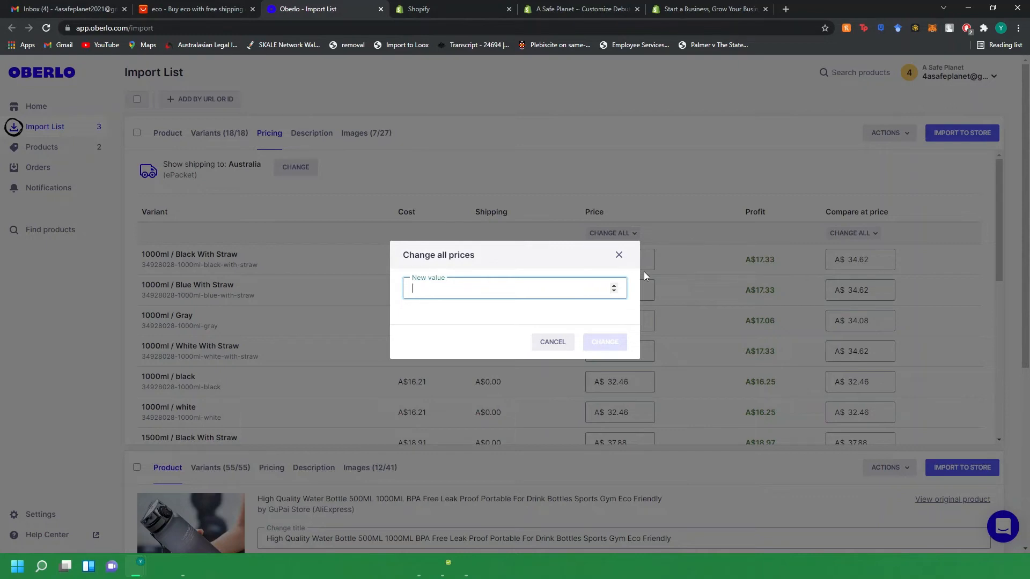
type("34.99")
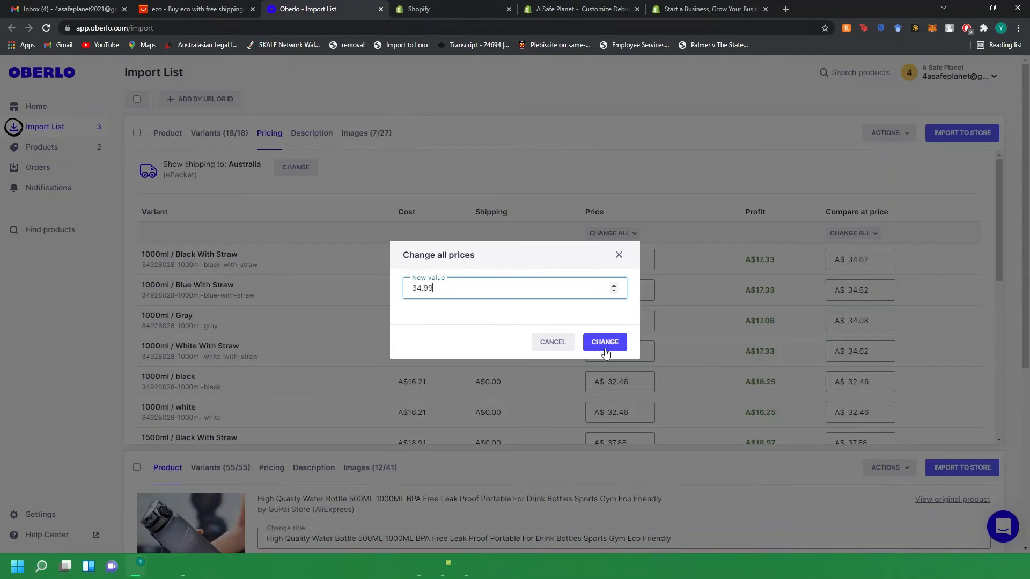
left_click(605, 344)
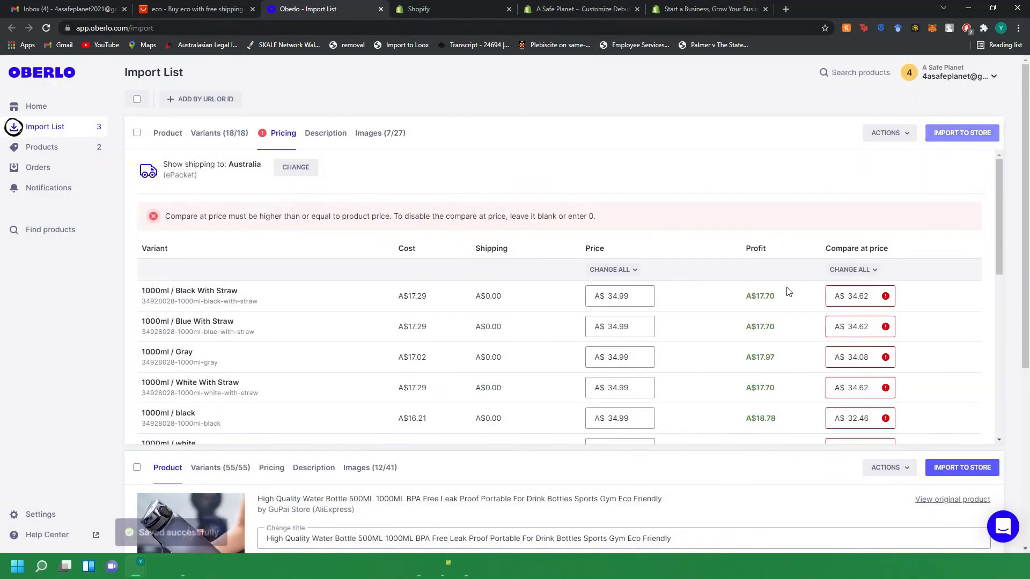
Set the compare-at price of all bottle variants at once to 59.99.
left_click_drag(786, 287, 776, 321)
left_click(768, 251)
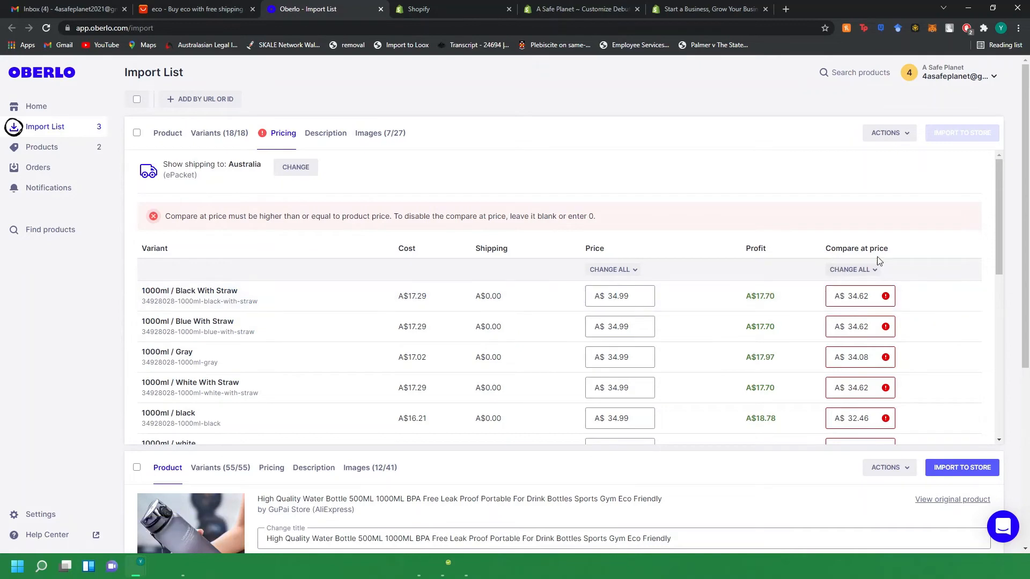
left_click(853, 270)
left_click(778, 290)
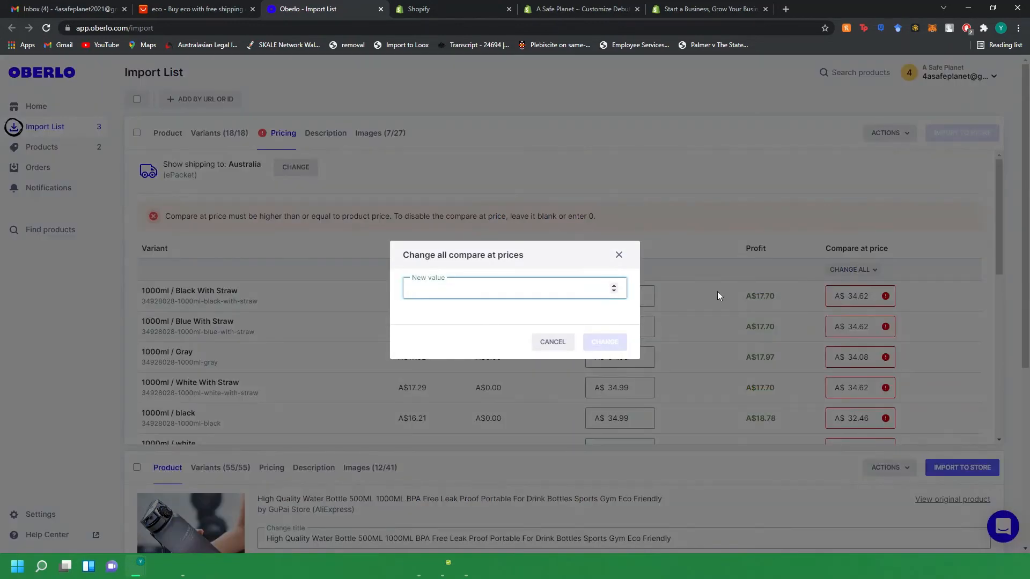
type("59.99")
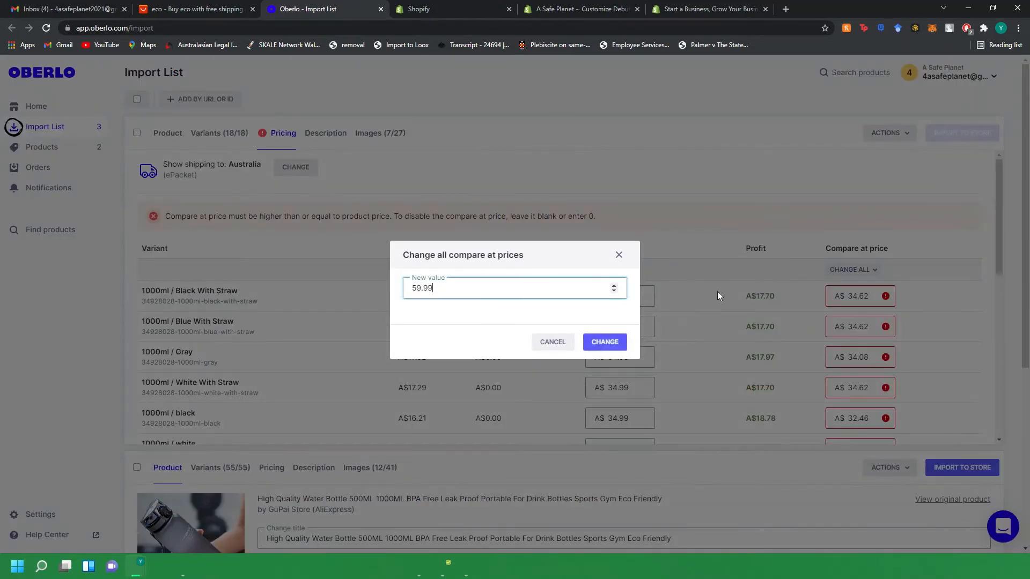
left_click(599, 344)
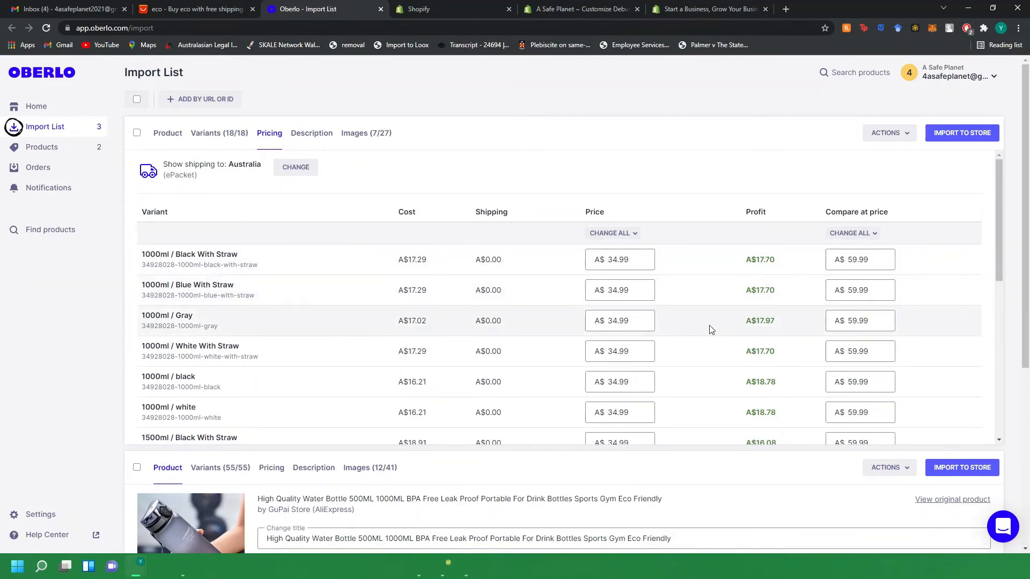
Open the bottle's description and delete the brand name, origin and material lines.
scroll(709, 325, "down", 7)
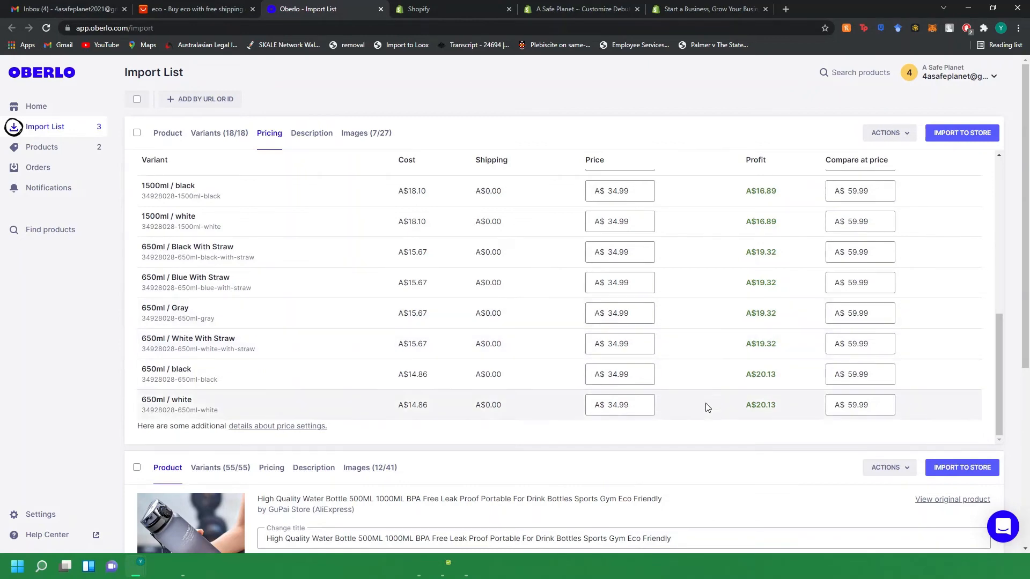
scroll(706, 406, "up", 7)
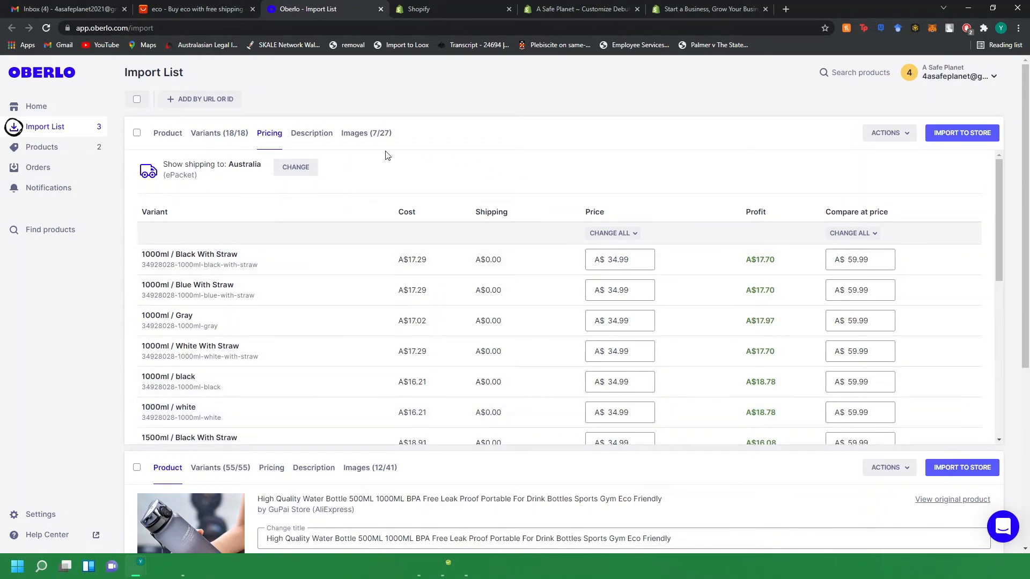
left_click(317, 135)
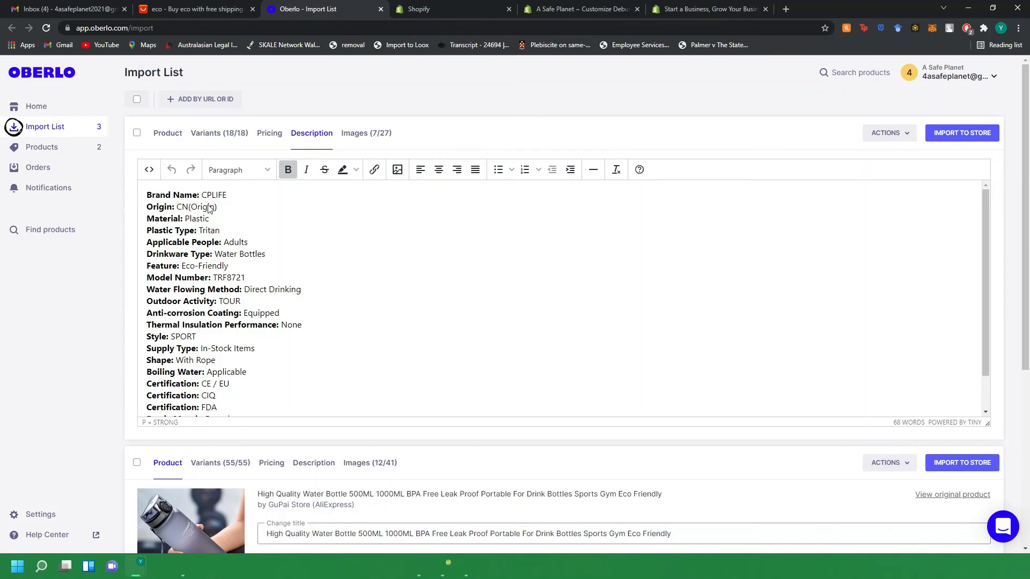
mouse_move(216, 208)
left_mouse_down()
mouse_move(146, 194)
mouse_move(146, 207)
mouse_move(229, 210)
left_mouse_up()
key("BackSpace")
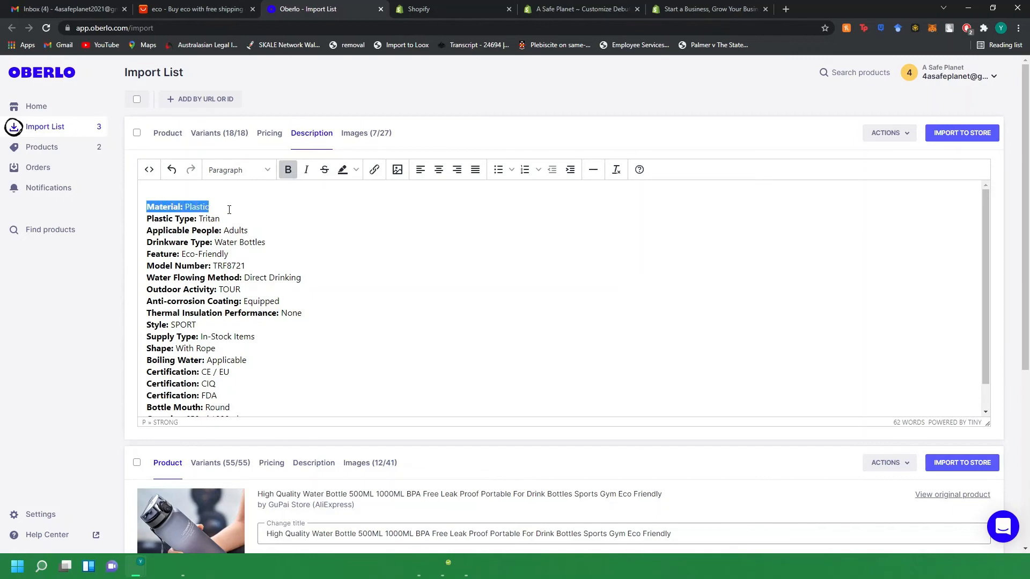
key("BackSpace")
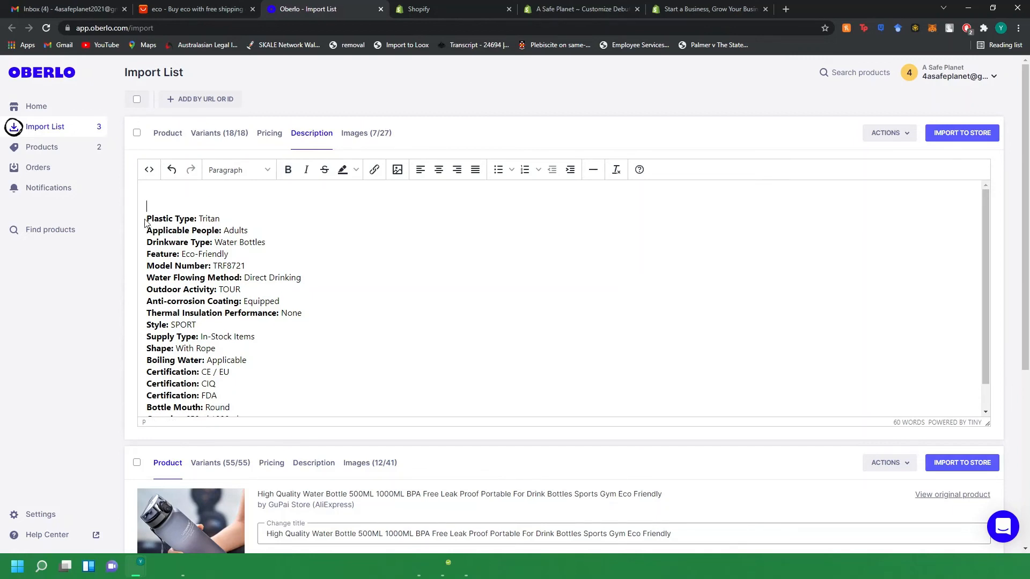
Reduce the plastic type, applicable people and drinkware type lines to just "Water Bottles".
left_click_drag(151, 220, 215, 242)
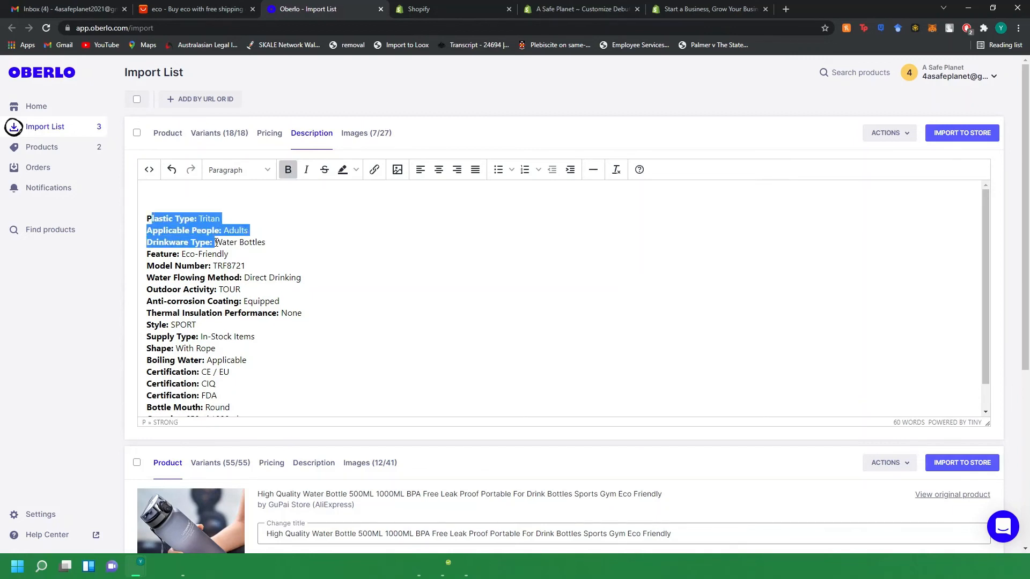
key("BackSpace")
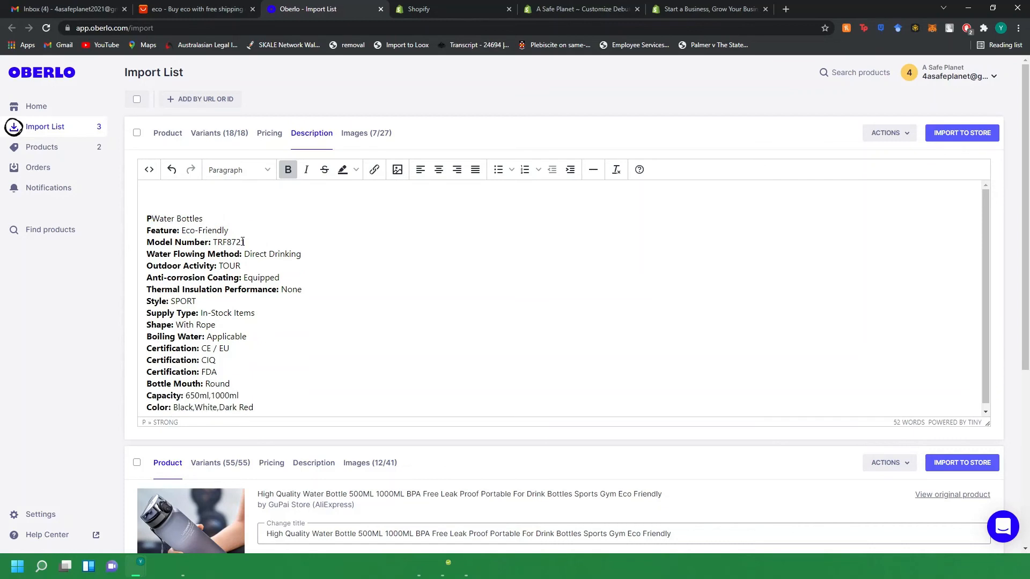
key("BackSpace")
left_click_drag(183, 231, 140, 253)
key("BackSpace")
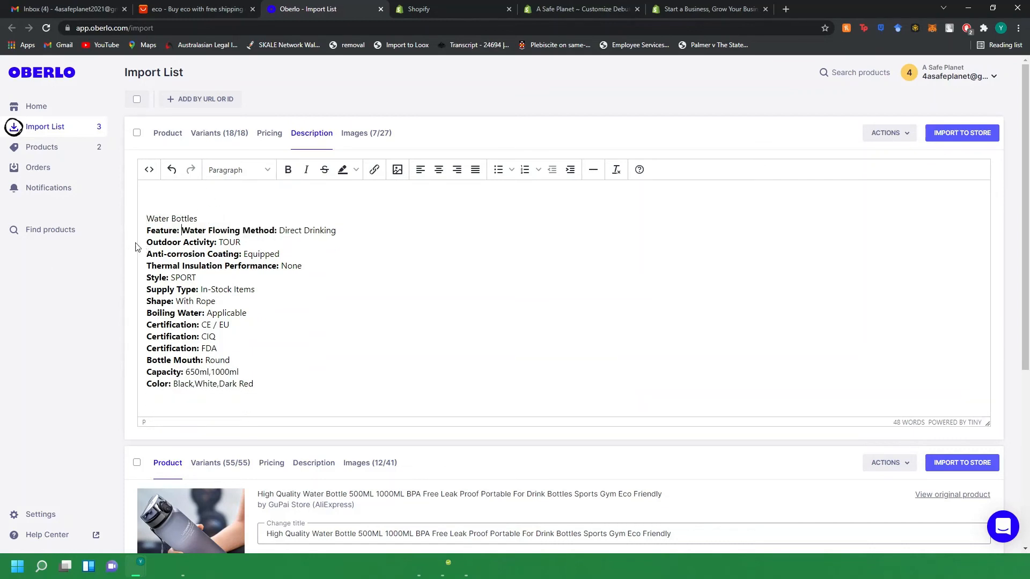
key("ctrl+z")
Strip the Feature label so only "Eco-Friendly" remains, and delete the model number line.
left_click(187, 230)
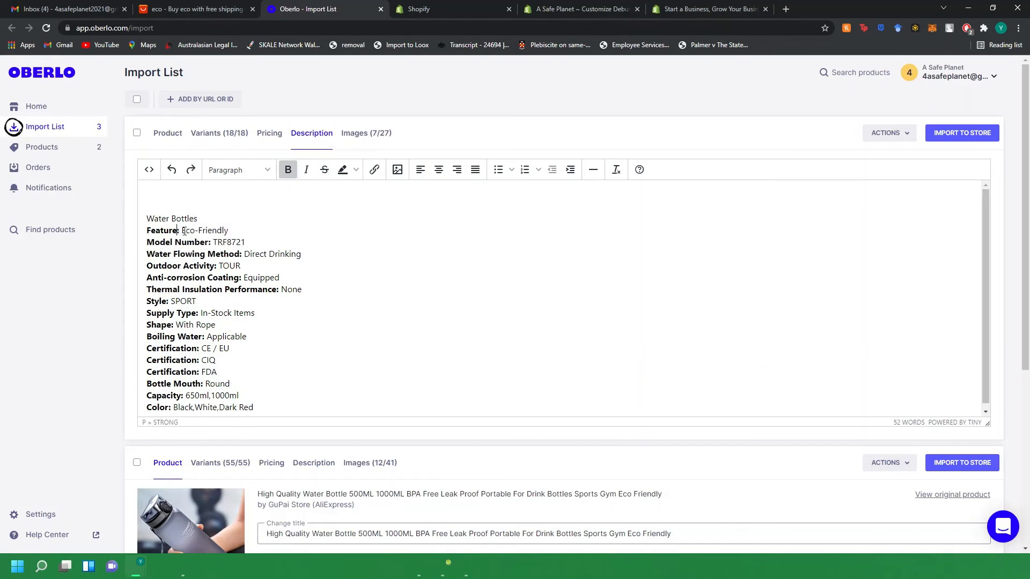
left_click_drag(181, 231, 148, 232)
key("BackSpace")
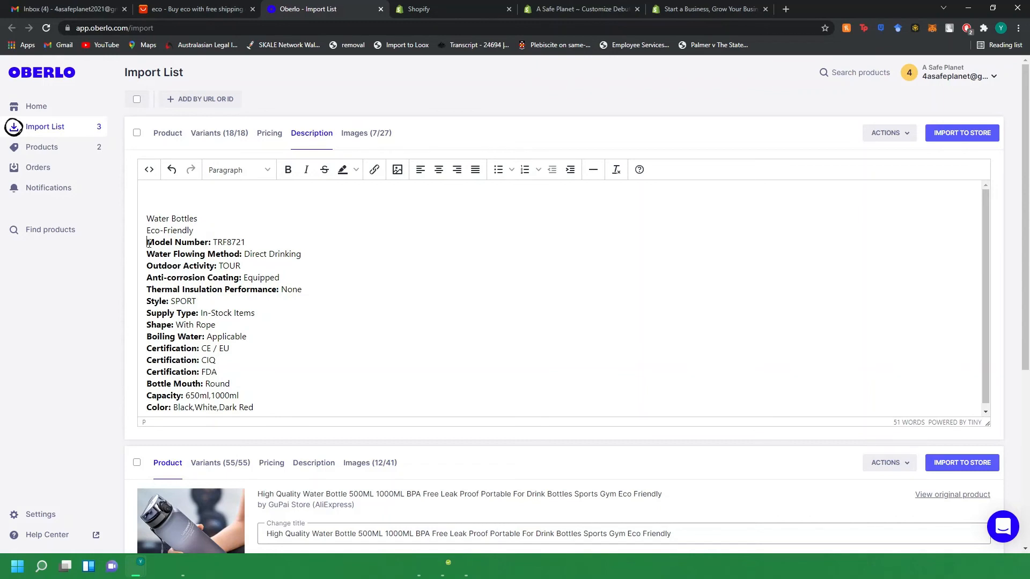
left_click_drag(148, 242, 247, 246)
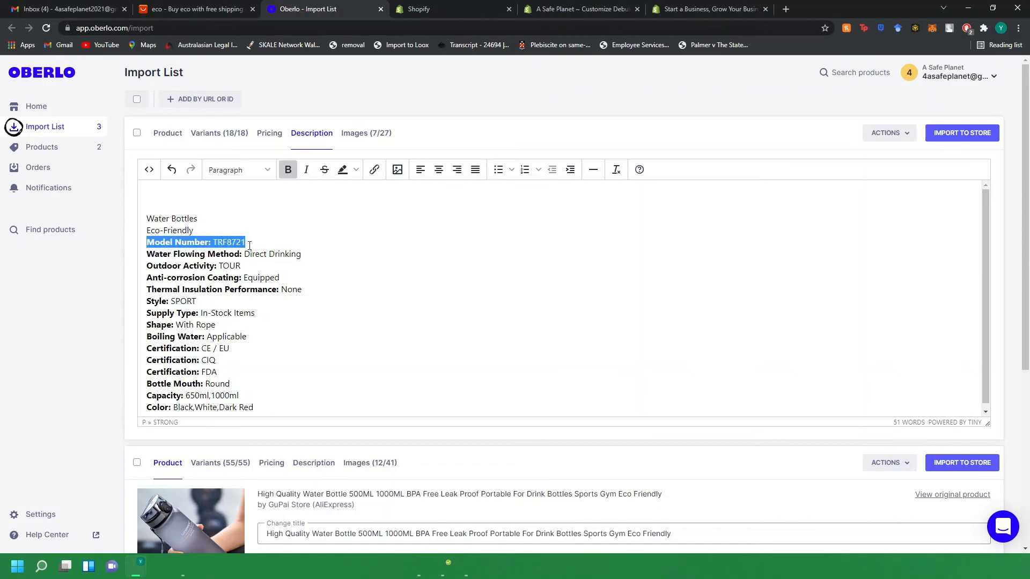
key("BackSpace")
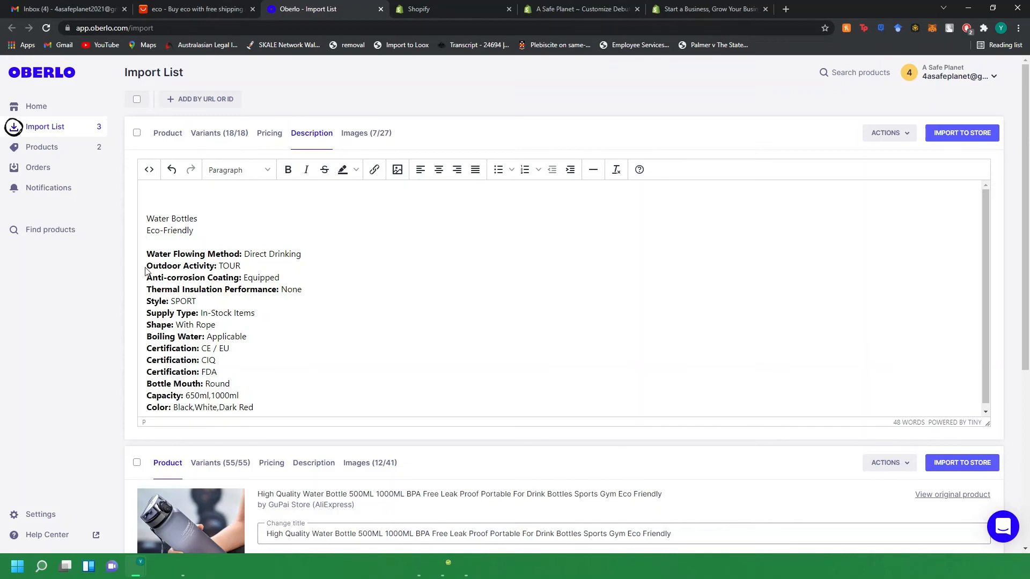
Delete the outdoor activity, thermal insulation, style and supply type lines from the description.
triple_click(192, 267)
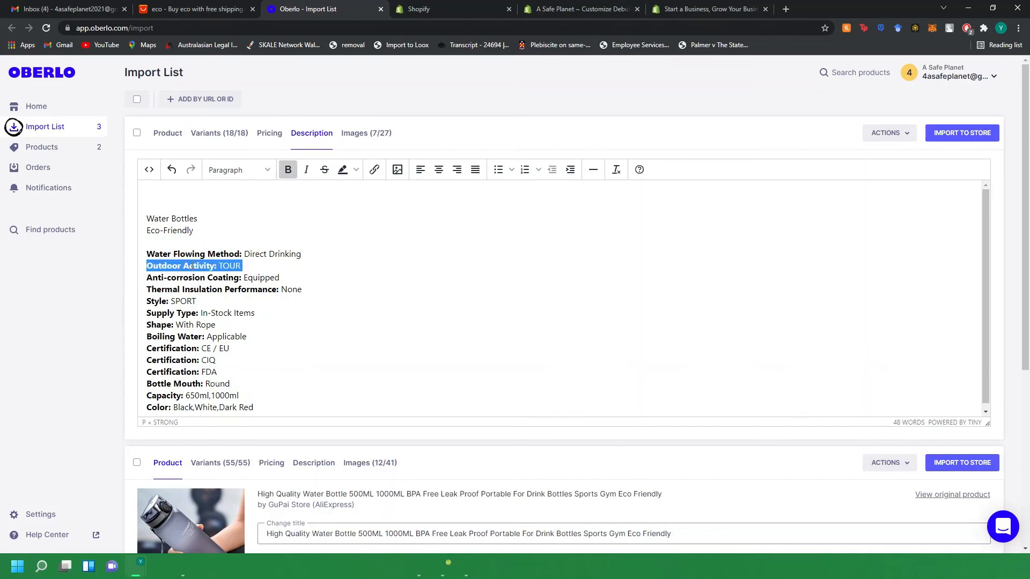
key("BackSpace")
left_click_drag(303, 278, 152, 283)
key("BackSpace")
triple_click(207, 293)
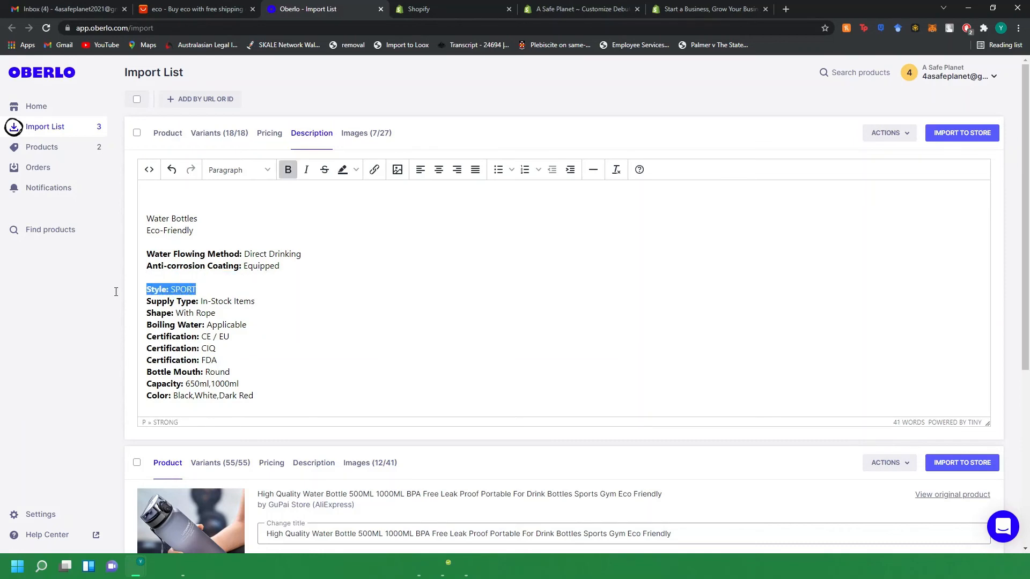
key("BackSpace")
left_click_drag(260, 301, 135, 307)
key("BackSpace")
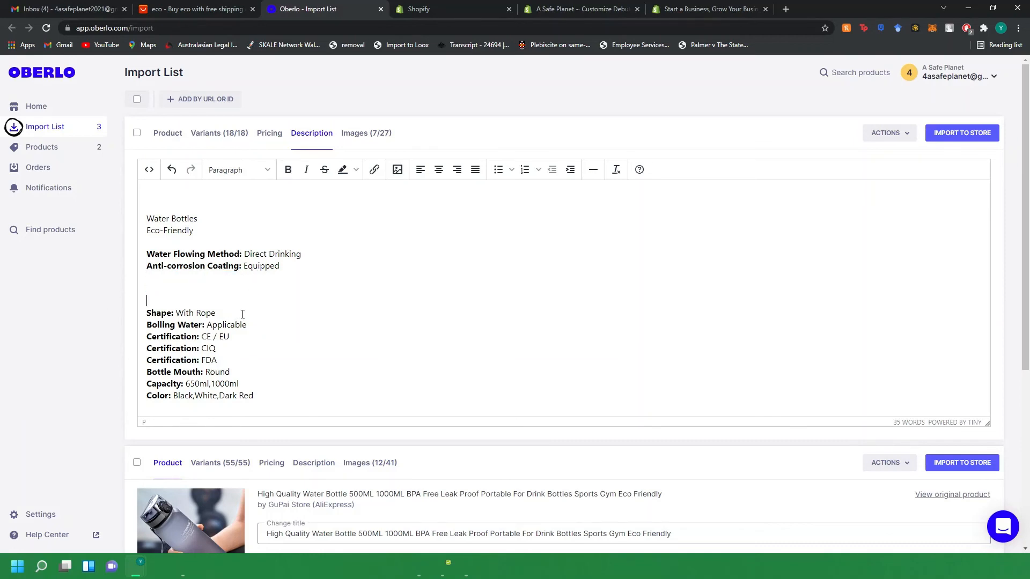
Delete the shape, boiling water, certification and bottle mouth lines, keeping capacity and color.
left_click(147, 317)
left_click_drag(219, 360, 145, 320)
key("BackSpace")
key("BackSpace")
key("BackSpace")
key("BackSpace")
key("BackSpace")
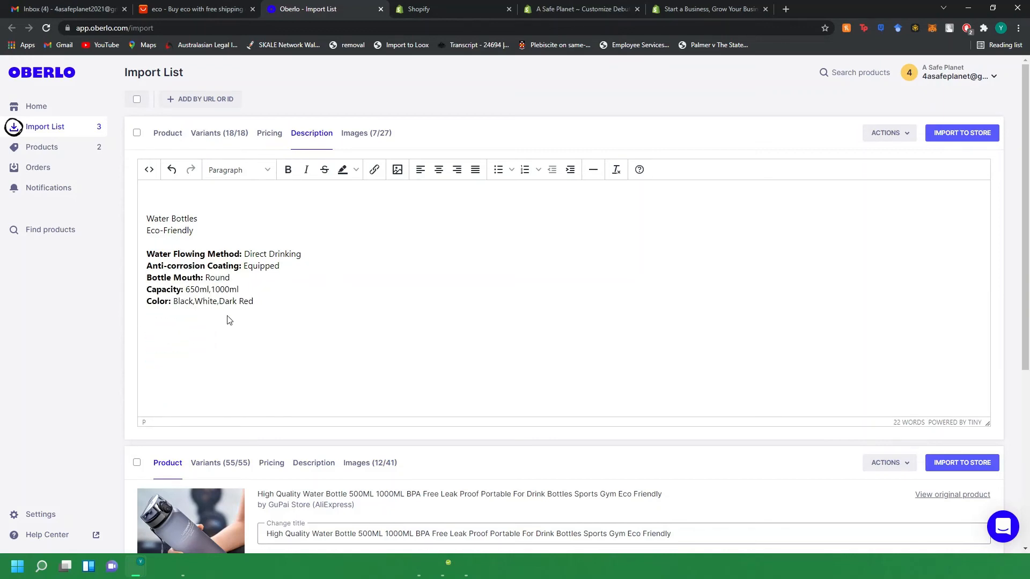
key("Return")
left_click_drag(235, 297, 115, 301)
key("BackSpace")
key("BackSpace")
key("BackSpace")
key("BackSpace")
key("BackSpace")
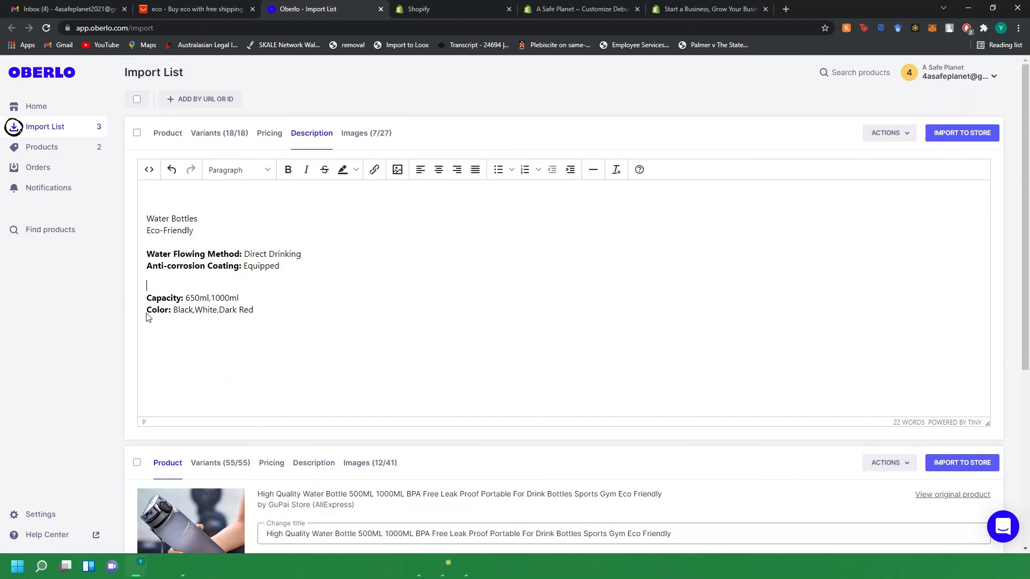
key("Return")
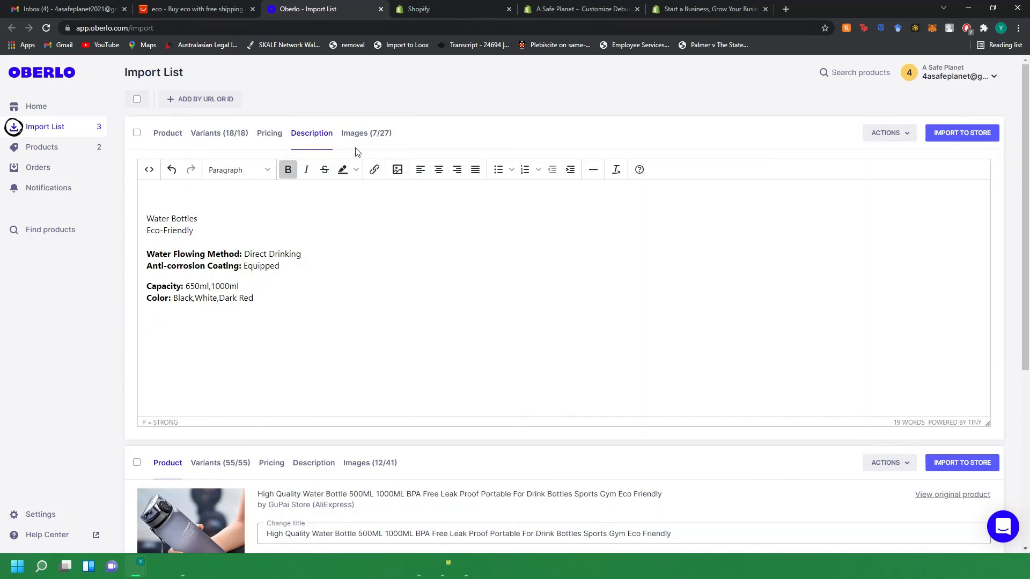
Review the bottle's images and import the product to the Shopify store.
left_click(356, 134)
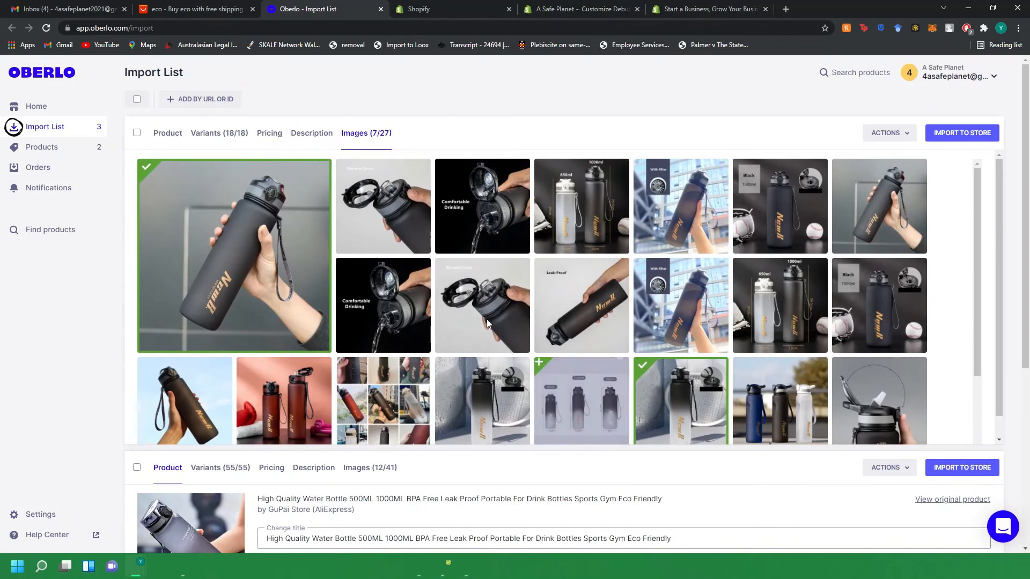
scroll(694, 204, "down", 2)
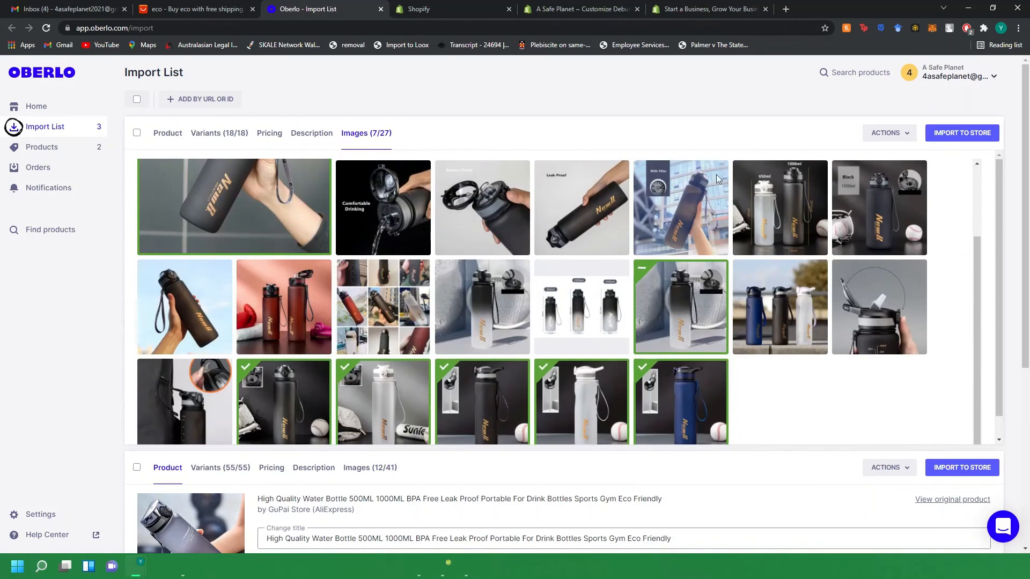
left_click(945, 134)
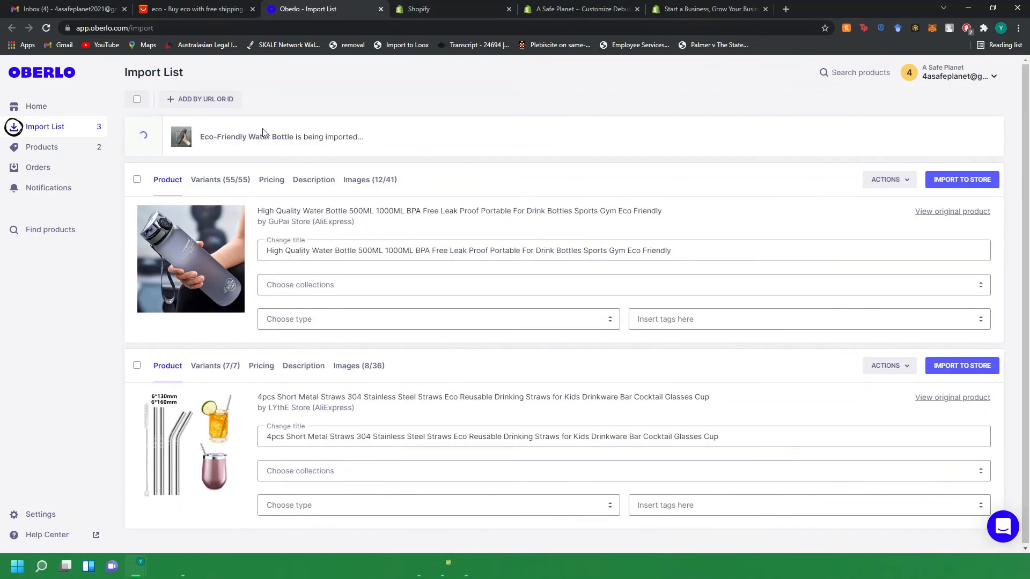
In the Shopify admin, add the Eco-Friendly Water Bottle to the Home page collection.
left_click(468, 9)
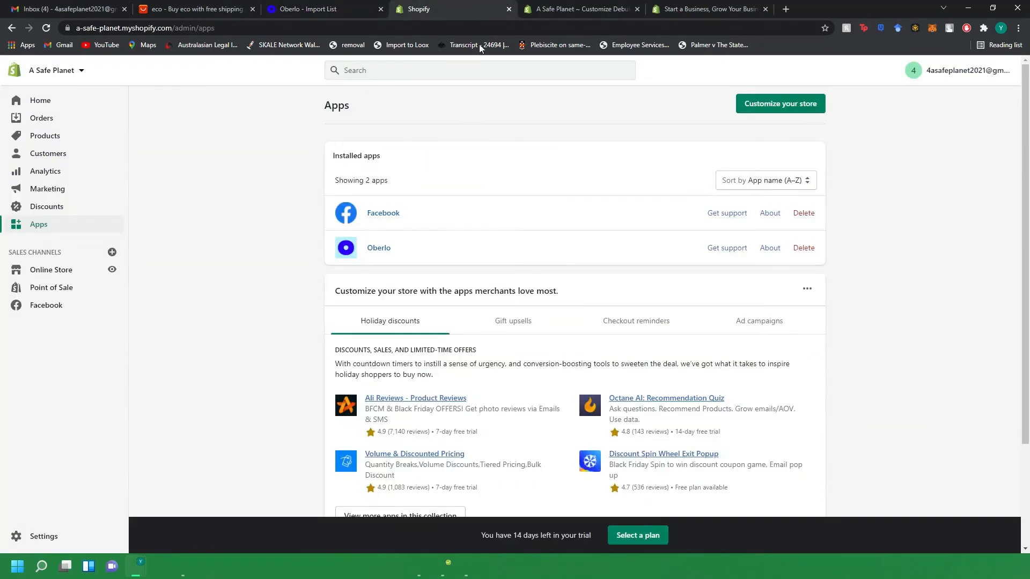
left_click(45, 136)
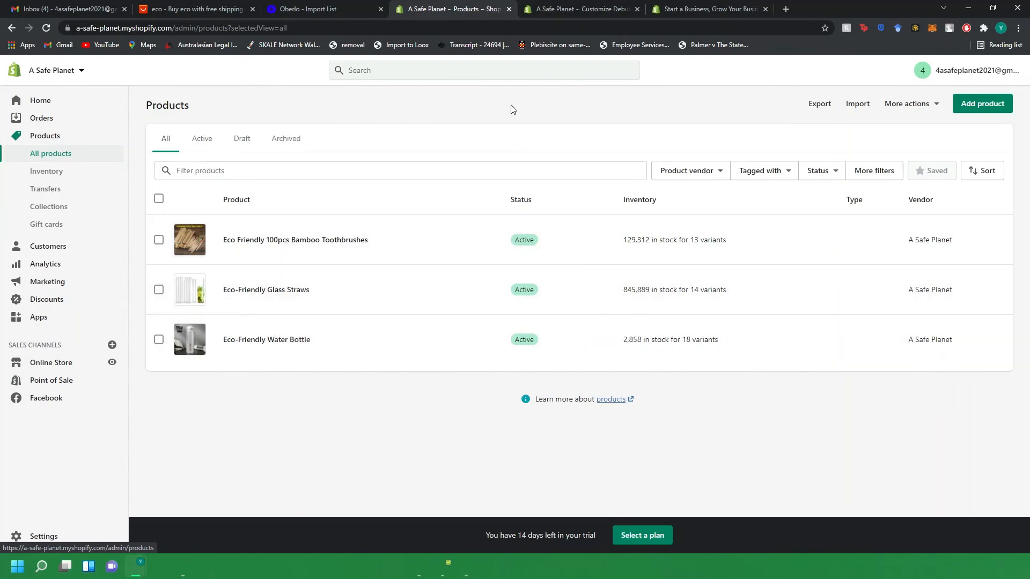
left_click(552, 9)
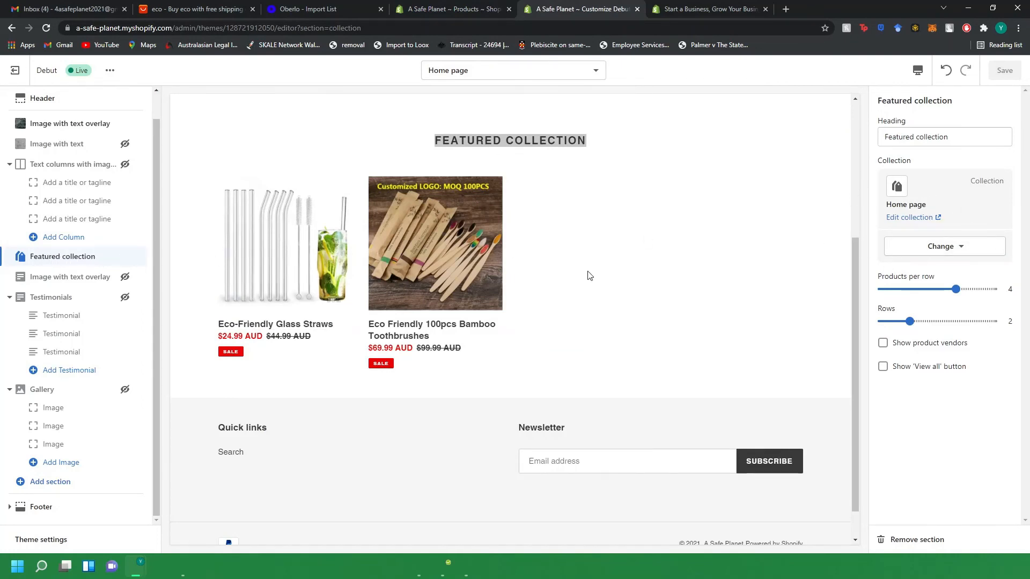
left_click(454, 6)
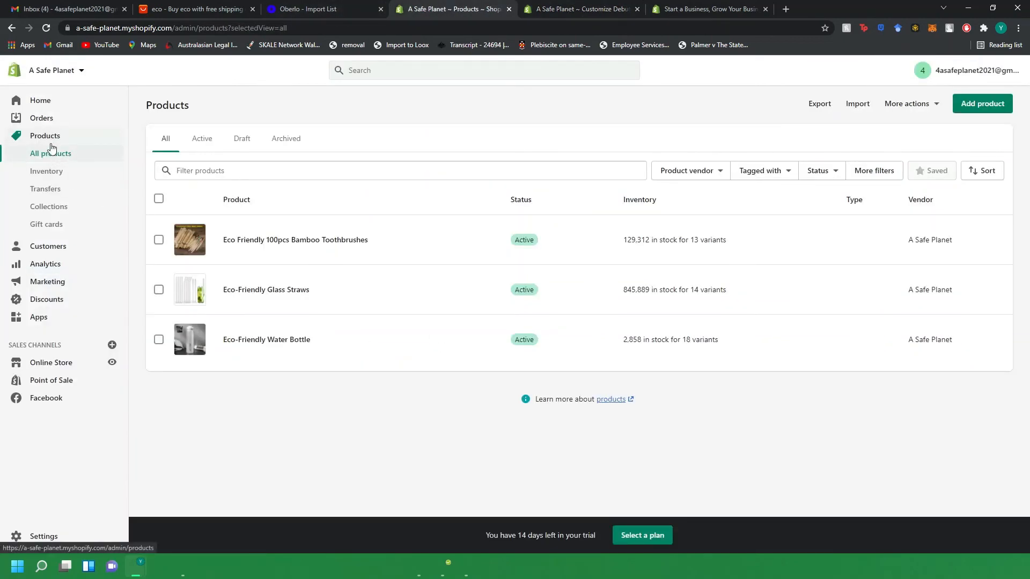
left_click(56, 206)
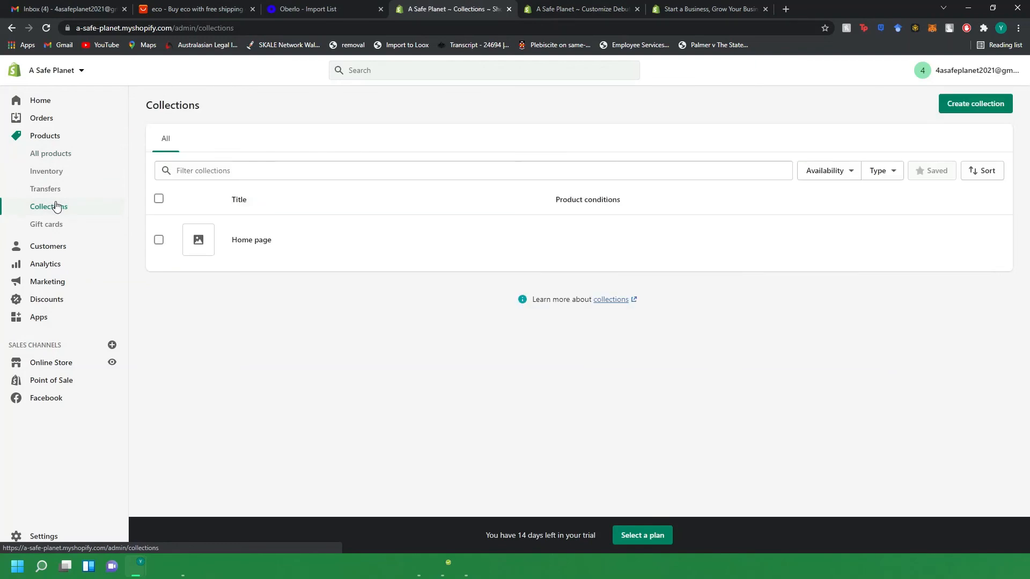
left_click(262, 242)
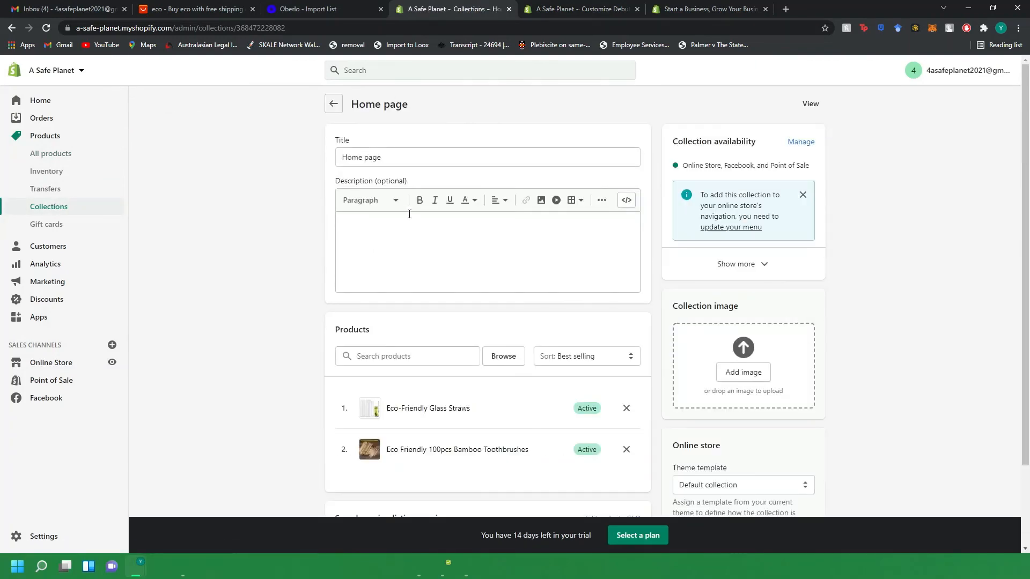
left_click(405, 361)
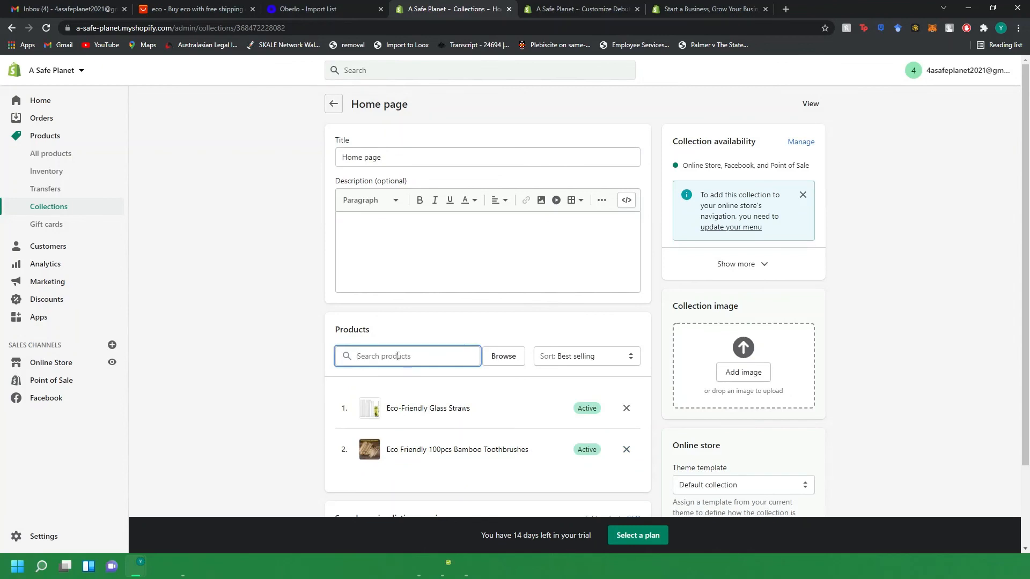
left_click(490, 361)
left_click(419, 368)
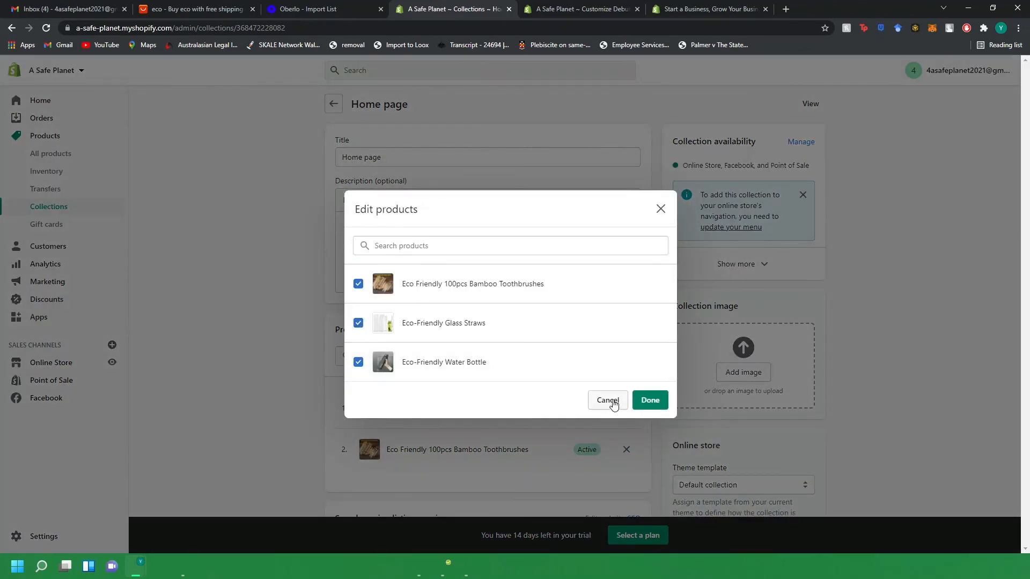
left_click(650, 400)
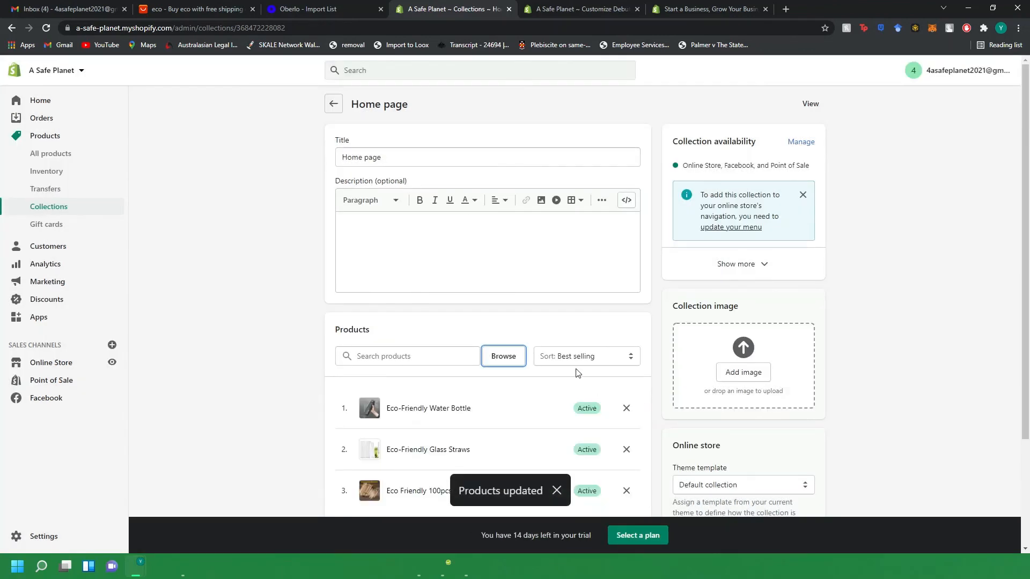
Reload the theme editor and preview the Eco-Friendly Water Bottle product page, checking its capacity and color options.
scroll(647, 370, "down", 3)
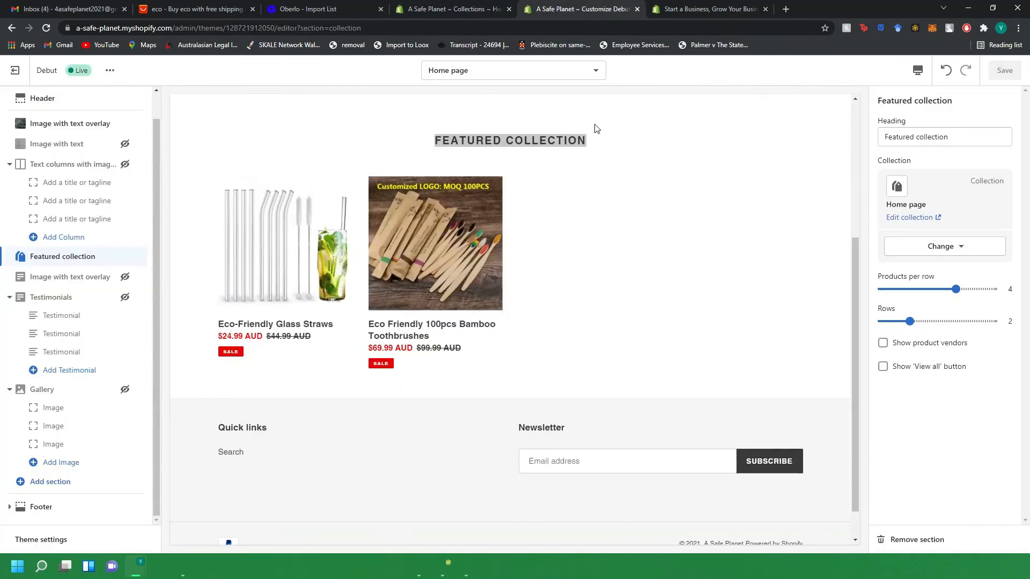
left_click(590, 9)
left_click(46, 29)
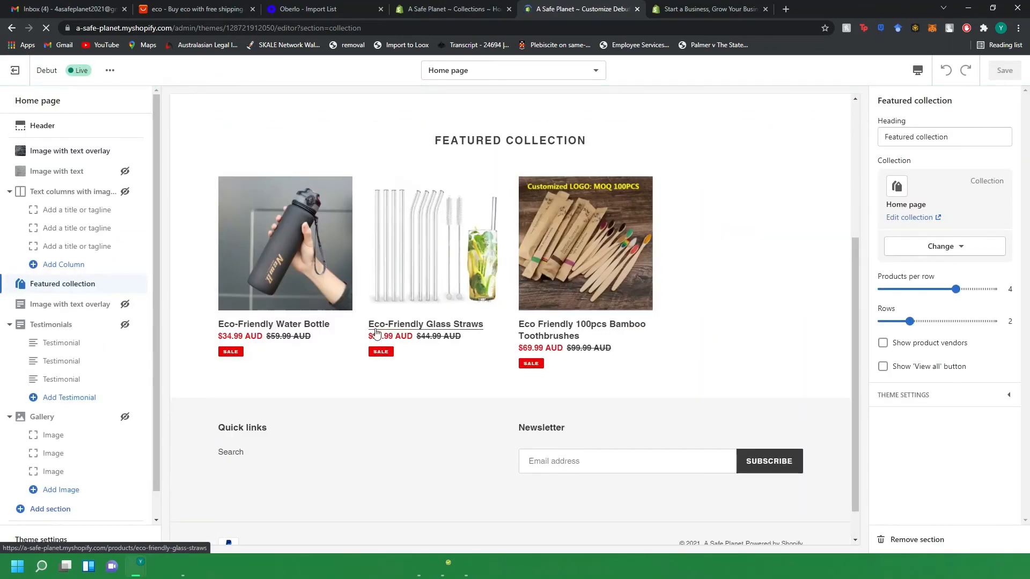
left_click(295, 368)
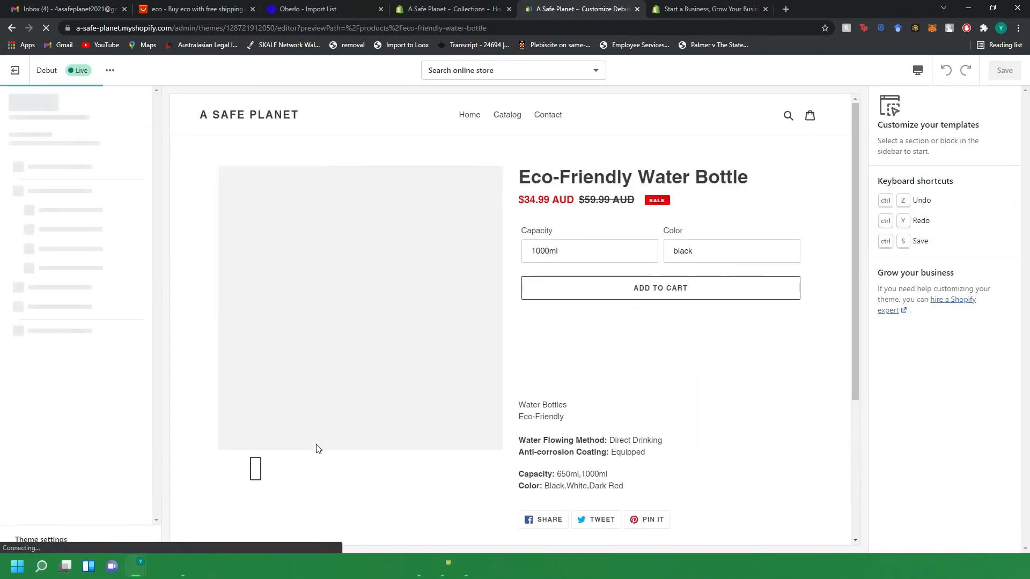
left_click(574, 254)
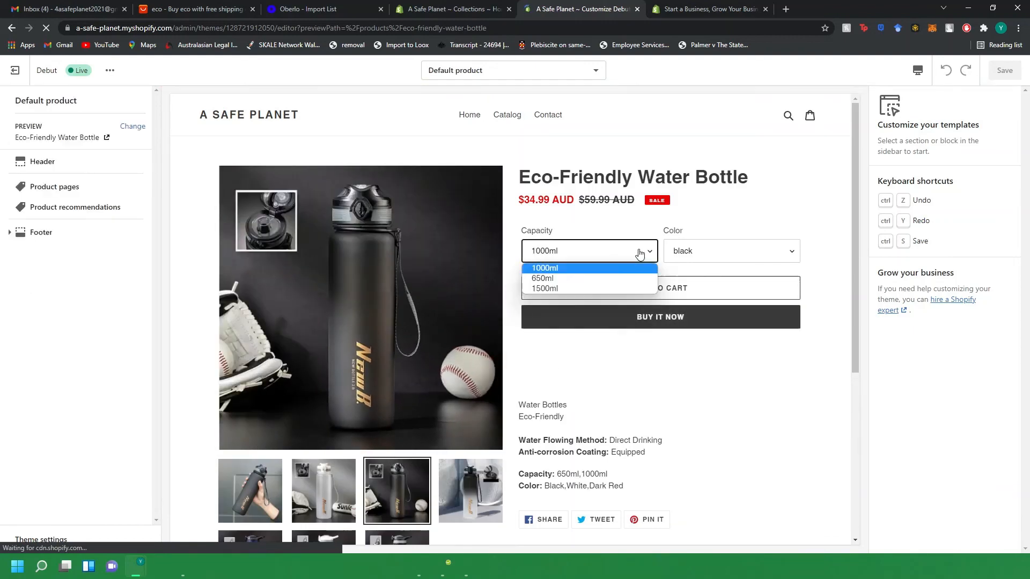
left_click(737, 253)
left_click(631, 379)
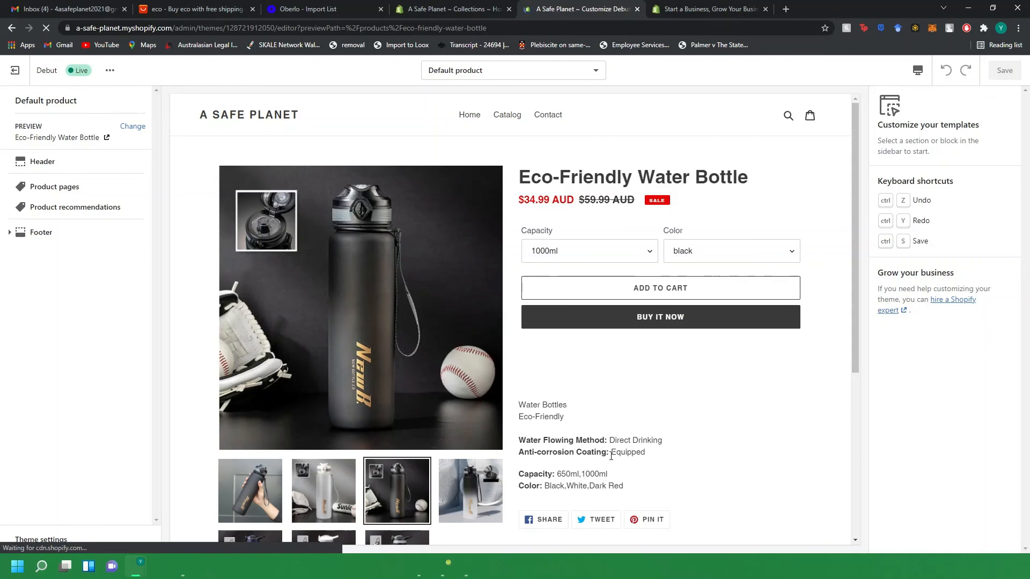
scroll(614, 459, "down", 5)
scroll(617, 459, "up", 5)
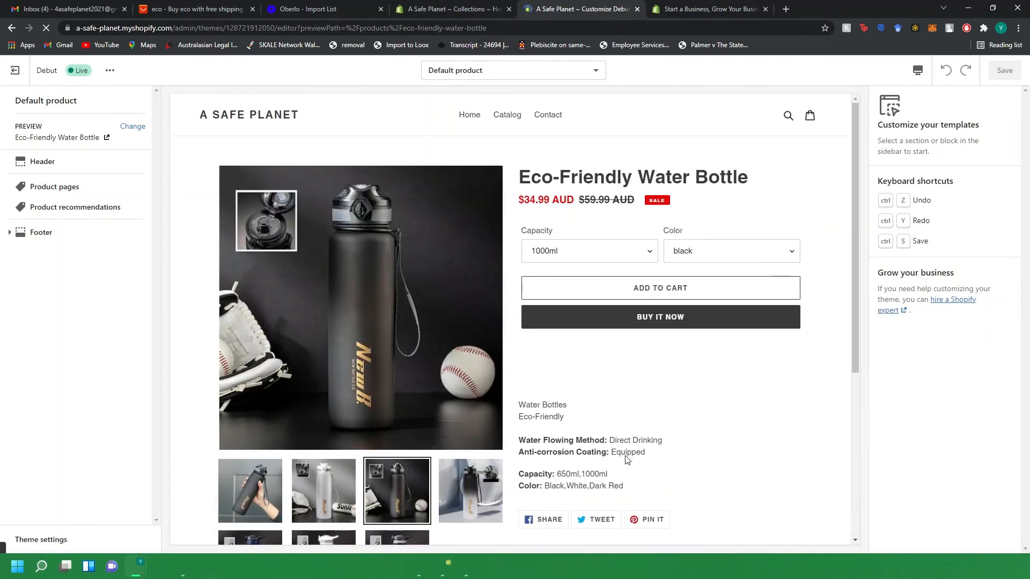